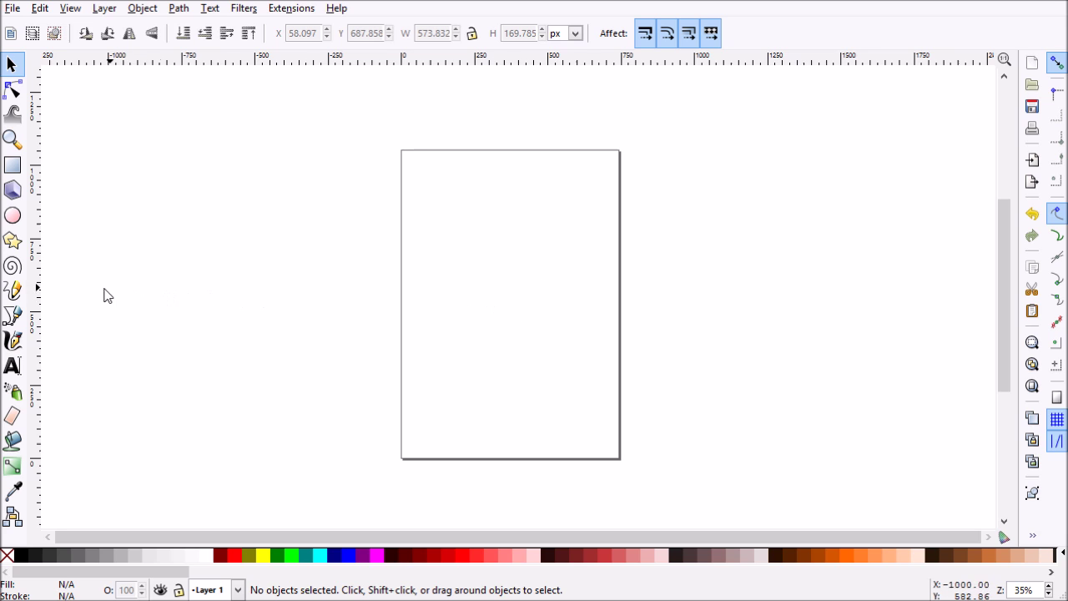
# Test freehand S-curves with the default and Ellipse stroke shapes, deleting each.
pyautogui.click(12, 290)
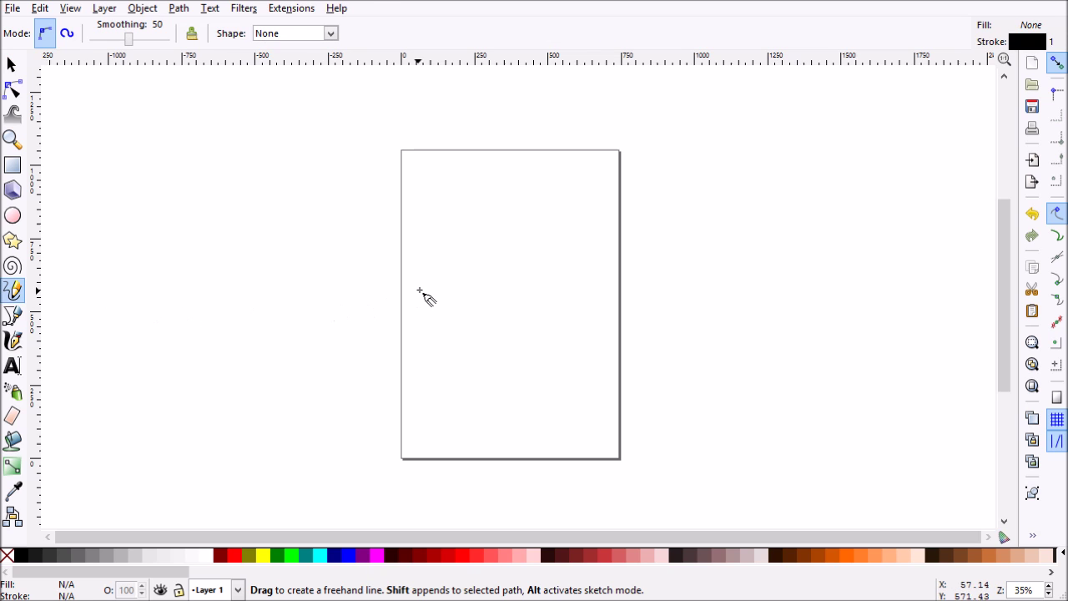
pyautogui.moveTo(420, 265)
pyautogui.mouseDown()
pyautogui.moveTo(461, 244)
pyautogui.moveTo(526, 290)
pyautogui.moveTo(578, 253)
pyautogui.mouseUp()
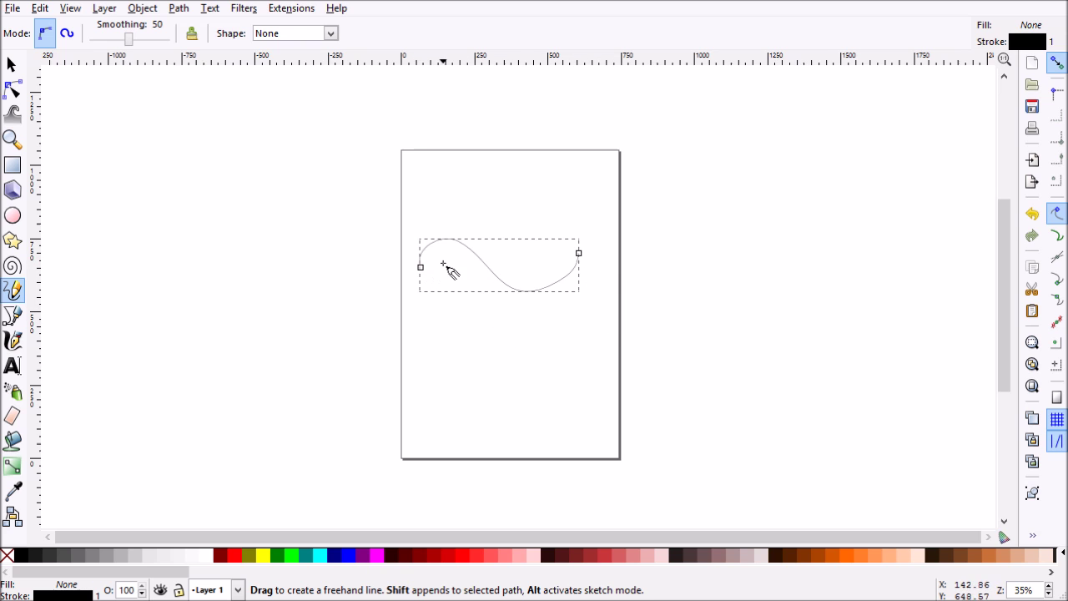
pyautogui.click(11, 65)
pyautogui.press('Delete')
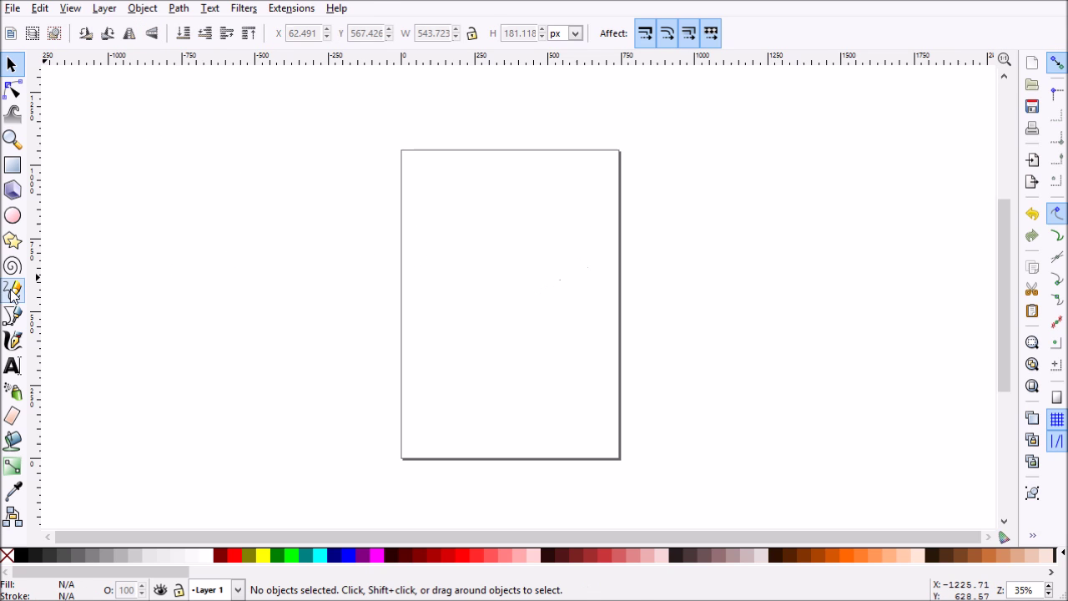
pyautogui.click(12, 289)
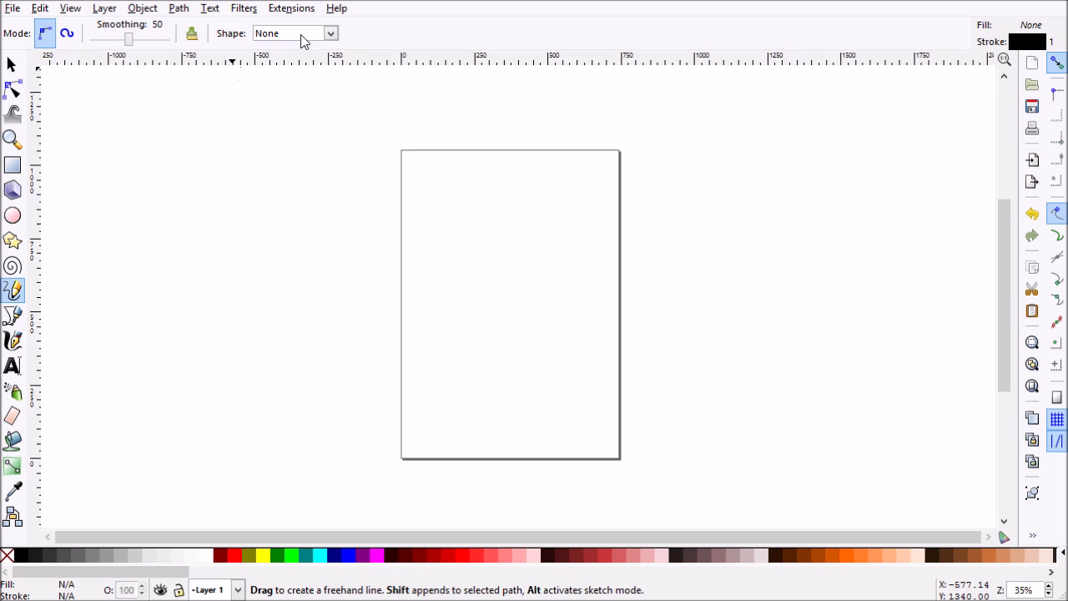
pyautogui.click(331, 33)
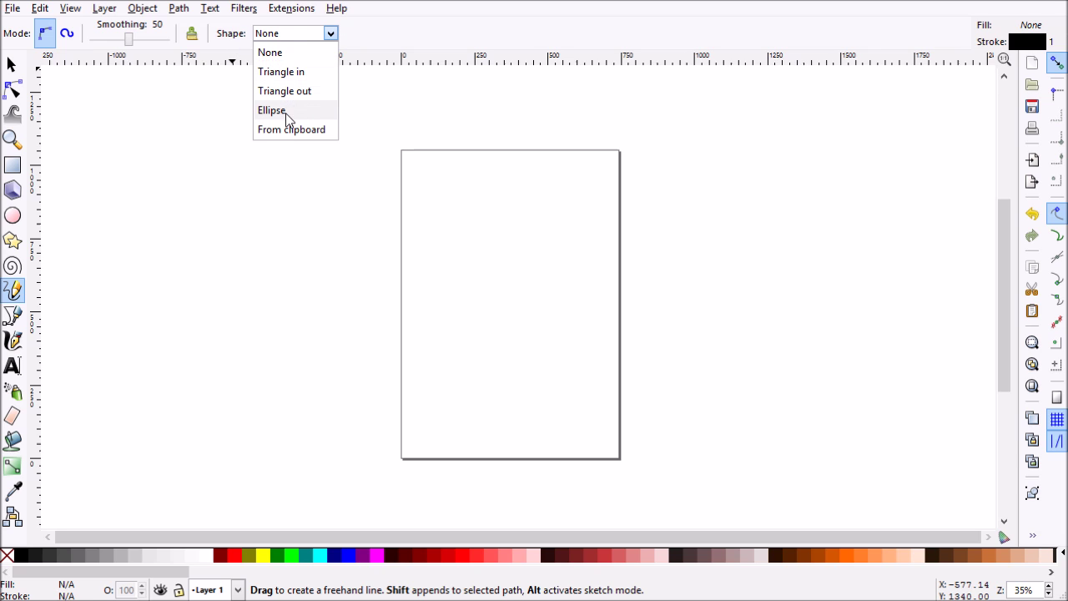
pyautogui.click(272, 110)
pyautogui.moveTo(419, 232)
pyautogui.mouseDown()
pyautogui.moveTo(476, 290)
pyautogui.moveTo(530, 231)
pyautogui.moveTo(580, 255)
pyautogui.moveTo(580, 281)
pyautogui.mouseUp()
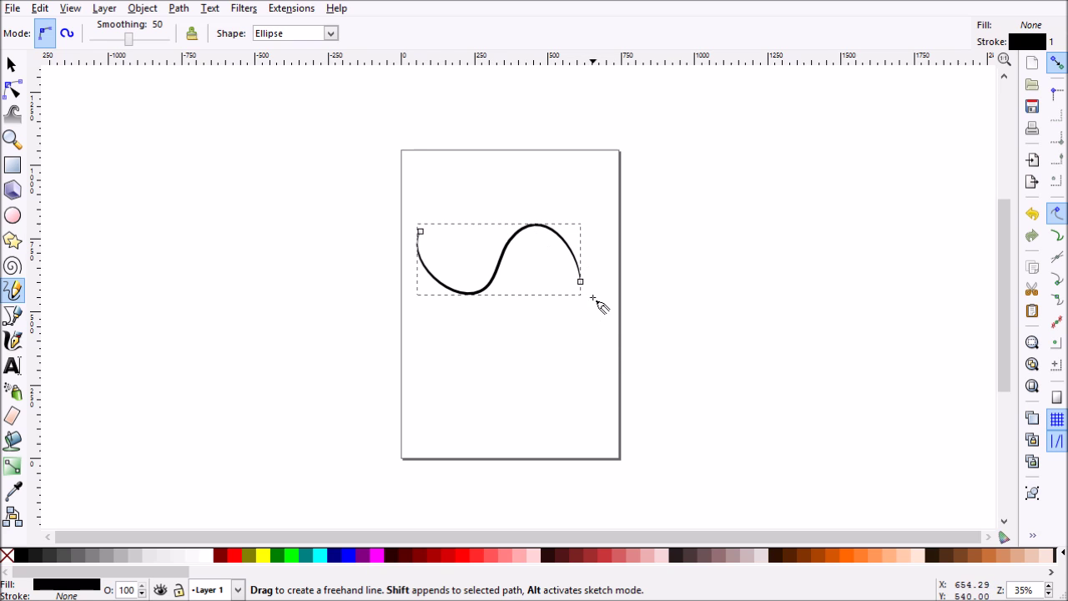
pyautogui.click(11, 64)
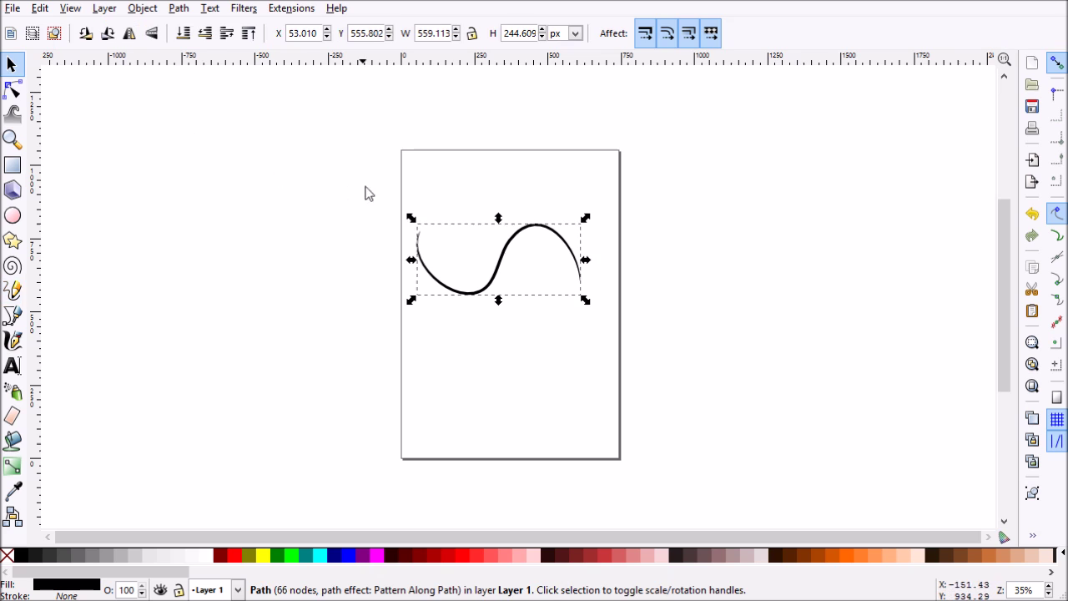
pyautogui.press('Delete')
# Test Triangle in and Triangle out freehand stroke shapes, deleting each curve.
pyautogui.click(13, 290)
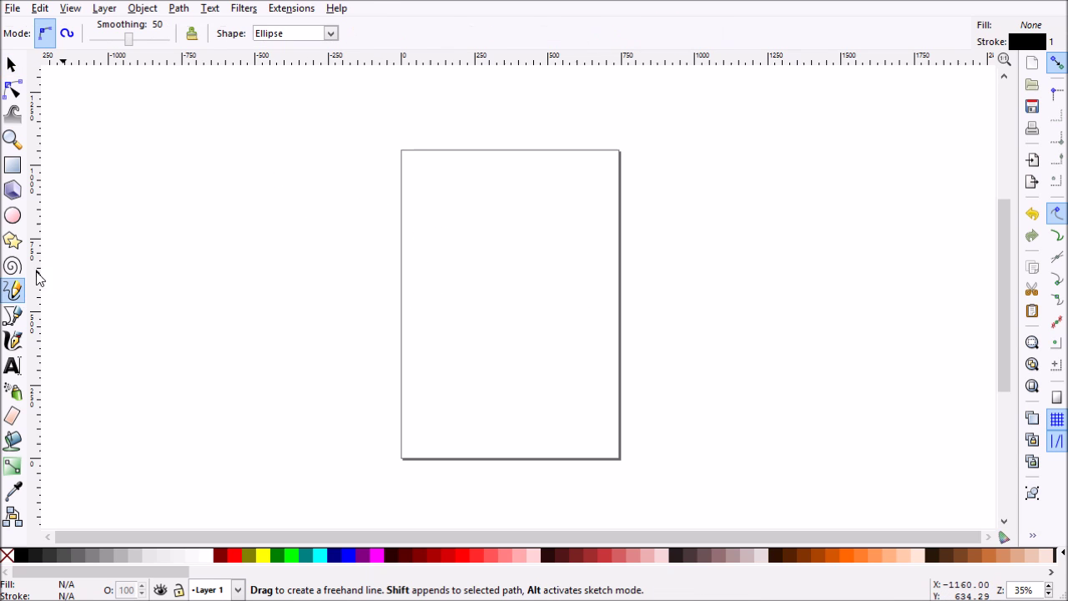
pyautogui.click(331, 34)
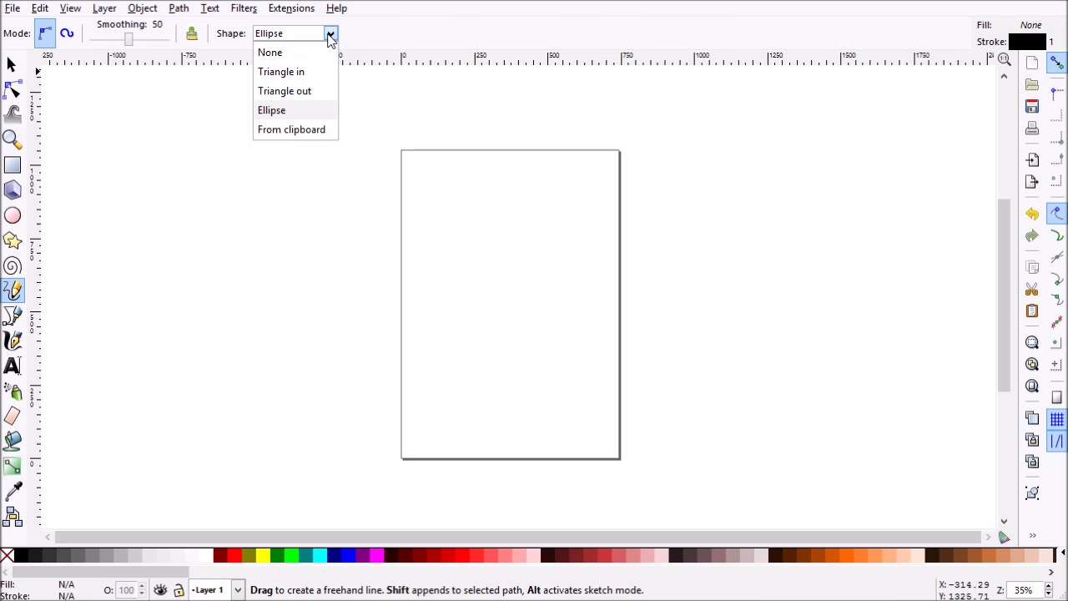
pyautogui.click(303, 71)
pyautogui.moveTo(424, 198)
pyautogui.mouseDown()
pyautogui.moveTo(430, 231)
pyautogui.moveTo(495, 222)
pyautogui.moveTo(588, 249)
pyautogui.mouseUp()
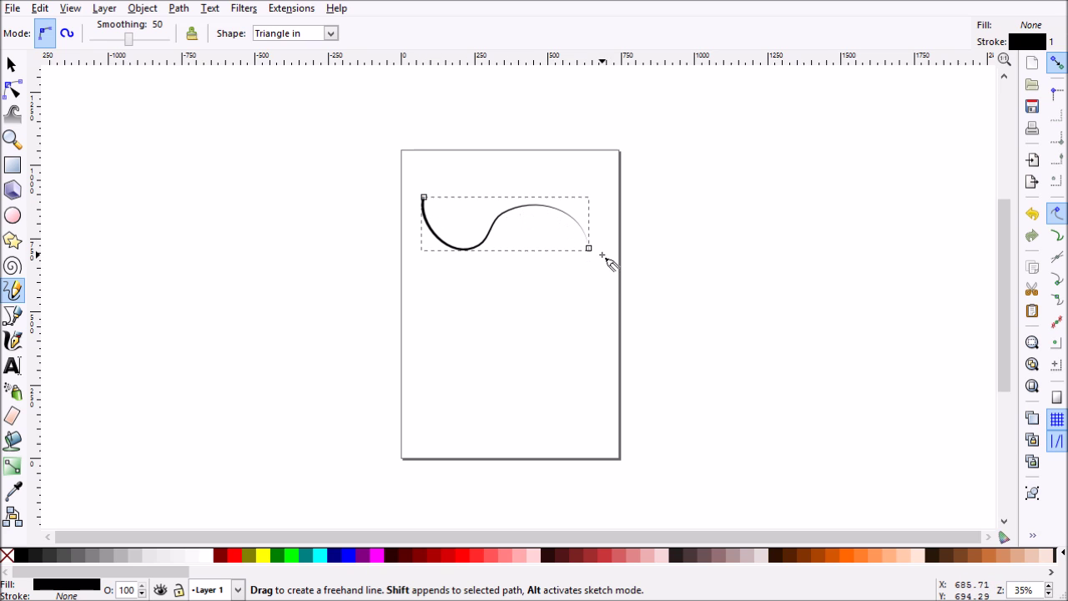
pyautogui.click(11, 65)
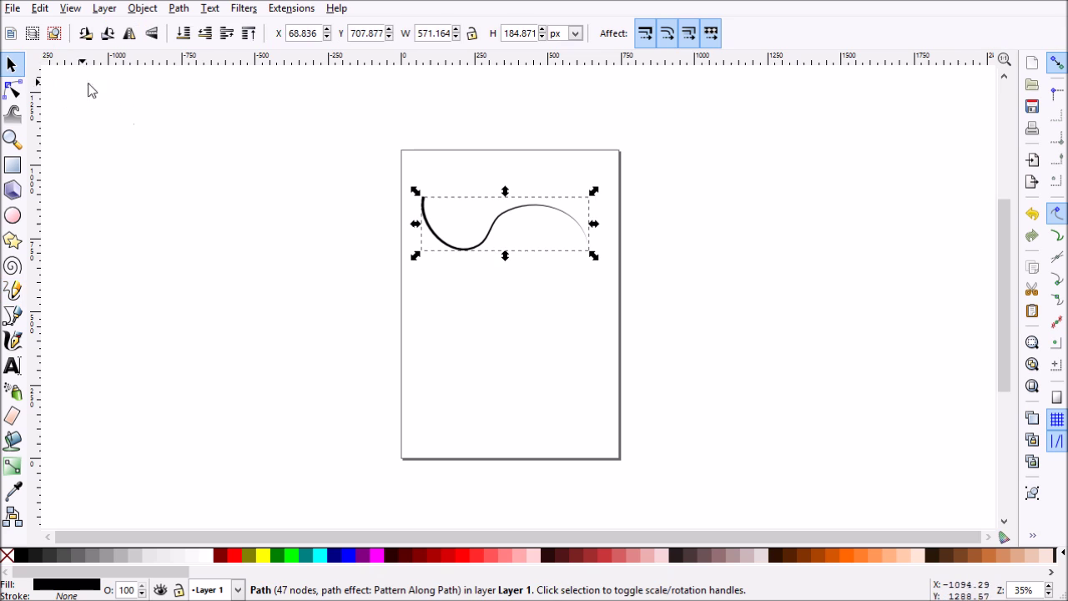
pyautogui.press('Delete')
pyautogui.click(12, 289)
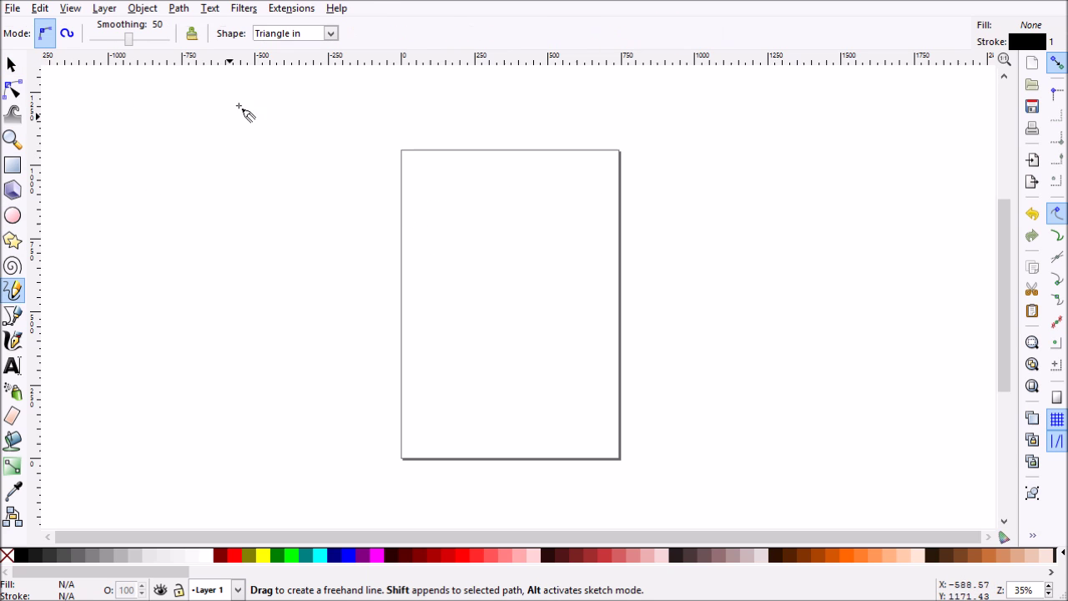
pyautogui.click(317, 33)
pyautogui.click(300, 93)
pyautogui.moveTo(417, 261)
pyautogui.mouseDown()
pyautogui.moveTo(416, 226)
pyautogui.moveTo(564, 227)
pyautogui.mouseUp()
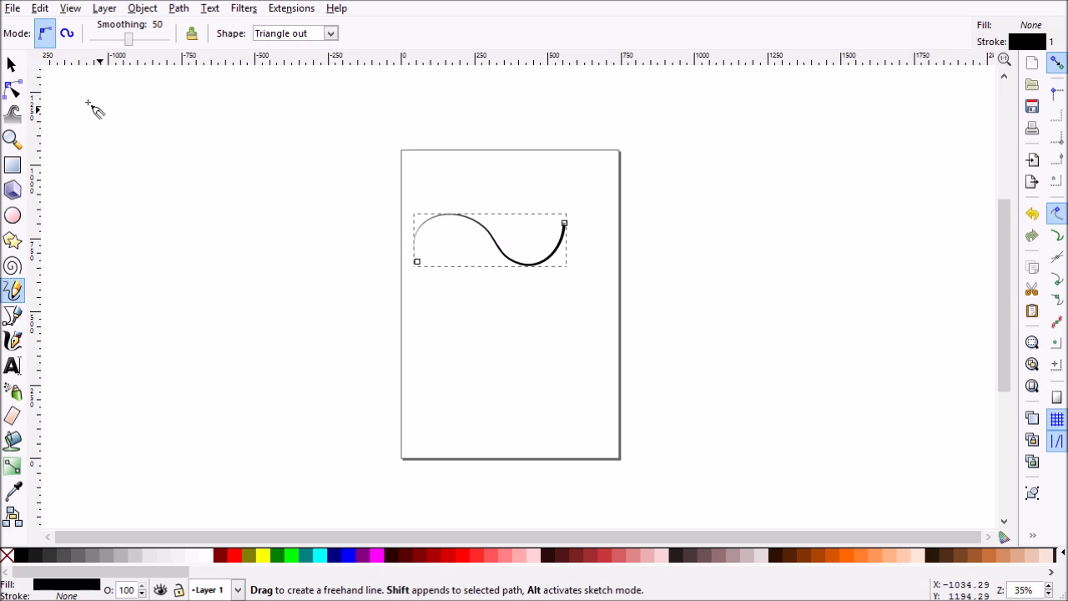
pyautogui.click(12, 66)
pyautogui.press('Delete')
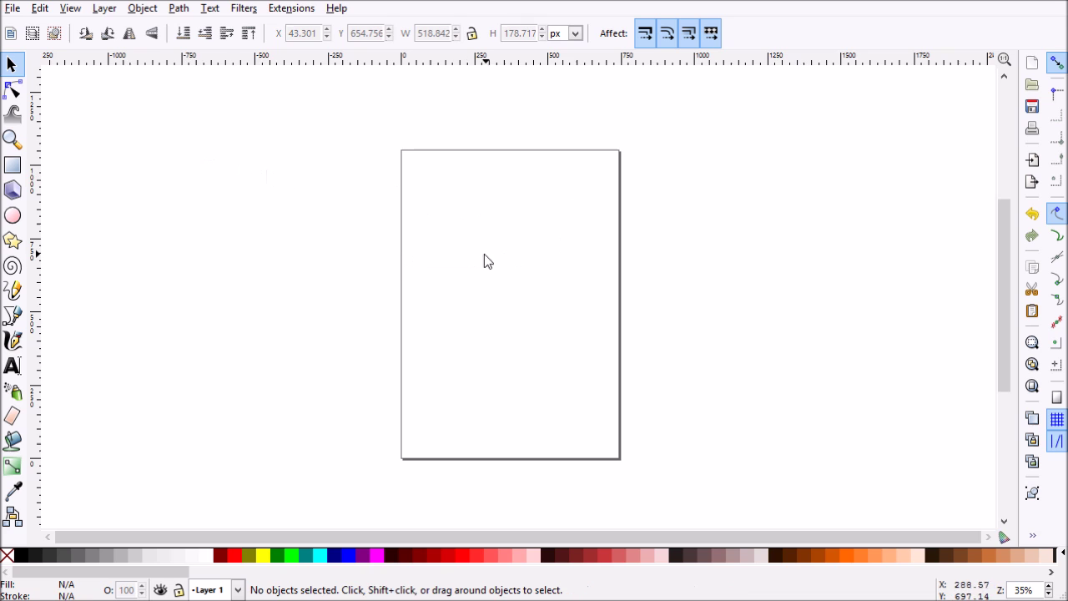
# Set the Pencil tool's stroke shape to From clipboard.
pyautogui.click(12, 291)
pyautogui.click(332, 34)
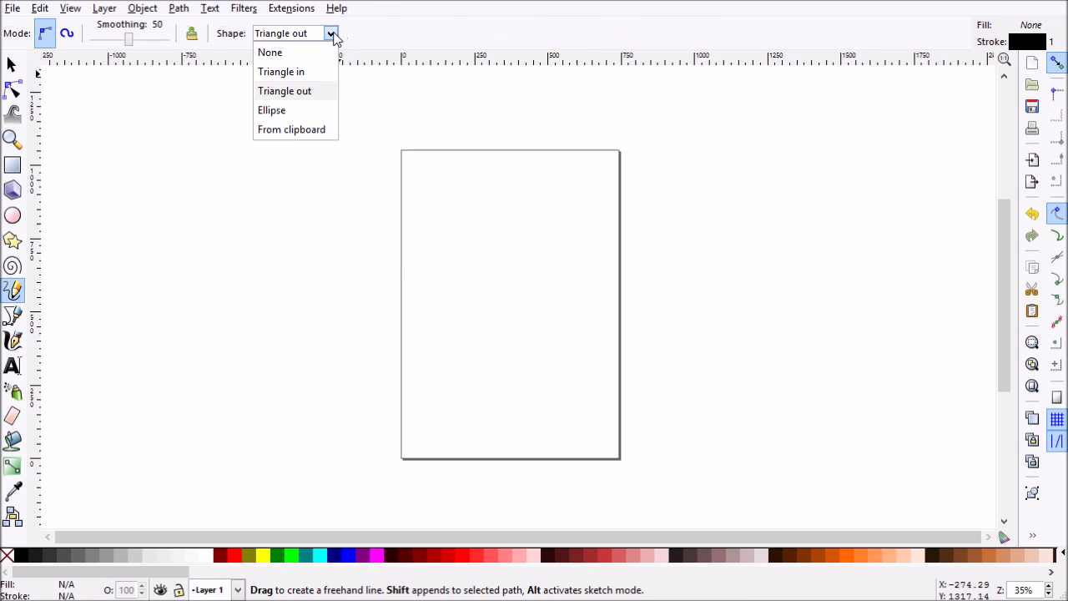
pyautogui.click(299, 129)
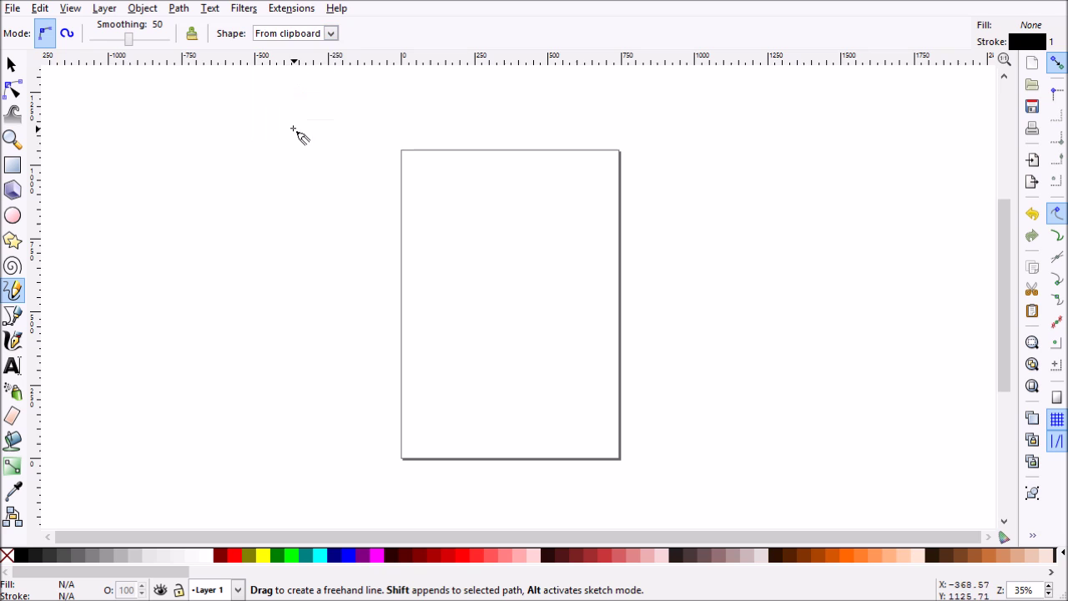
# Draw a square near the top-left of the page and give it a solid black fill.
pyautogui.click(15, 169)
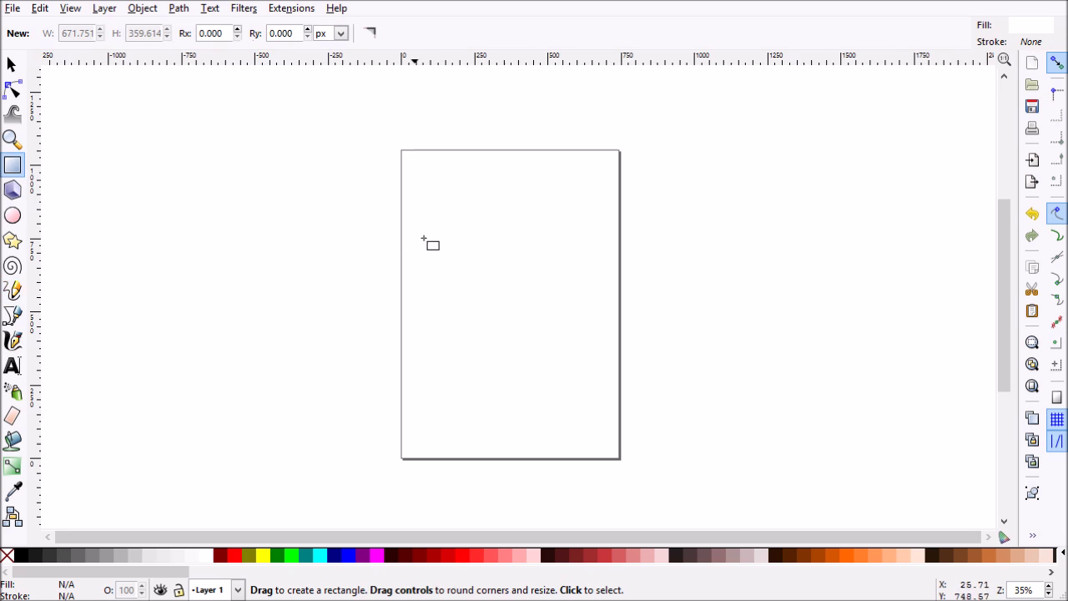
pyautogui.moveTo(422, 204); pyautogui.dragTo(503, 282)
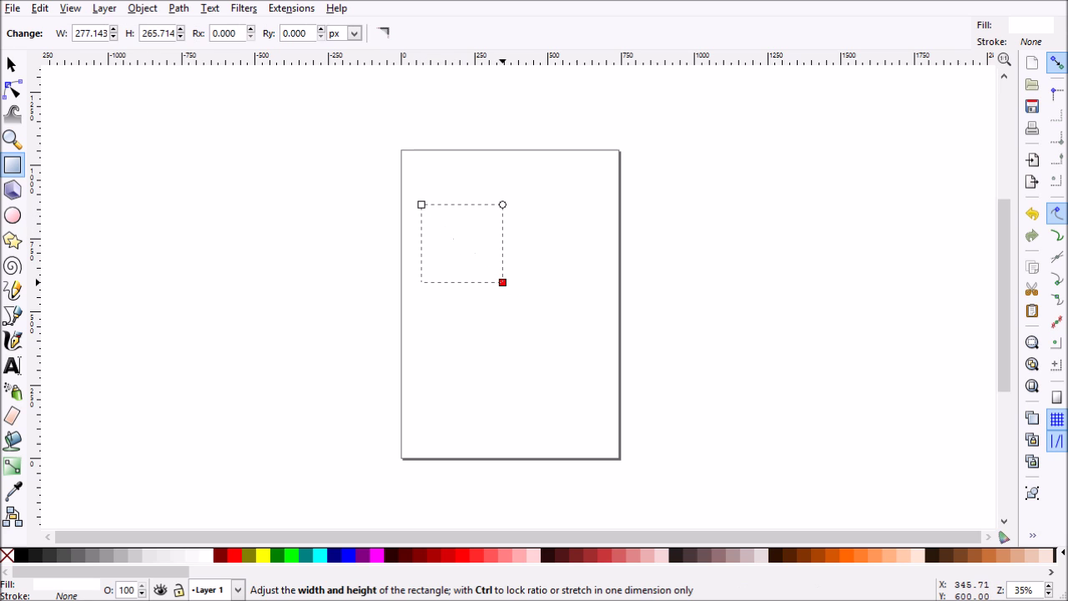
pyautogui.click(142, 9)
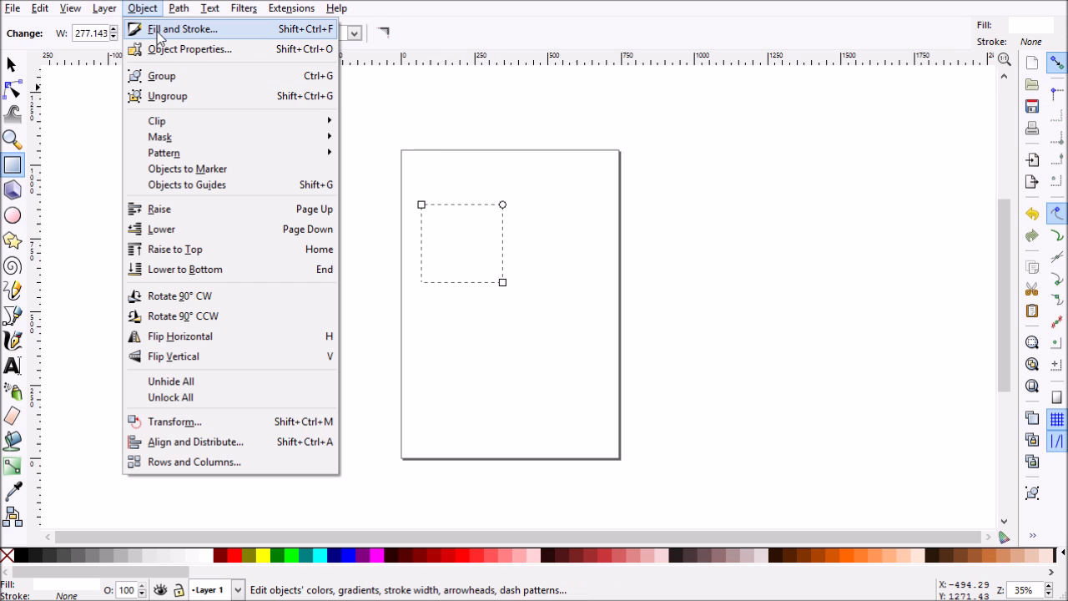
pyautogui.click(162, 28)
pyautogui.moveTo(838, 210)
pyautogui.mouseDown()
pyautogui.moveTo(822, 215)
pyautogui.moveTo(812, 188)
pyautogui.mouseUp()
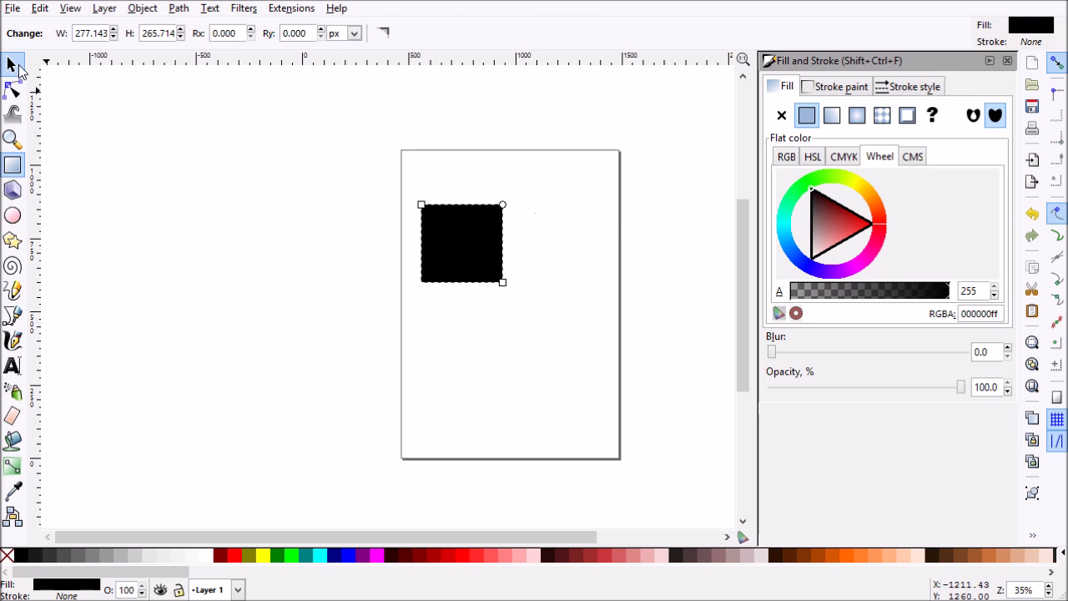
# Rotate the square 45° into a diamond, flatten it vertically, and nudge it right.
pyautogui.click(11, 64)
pyautogui.click(476, 232)
pyautogui.moveTo(508, 200); pyautogui.dragTo(563, 243)
pyautogui.moveTo(461, 179); pyautogui.dragTo(493, 212)
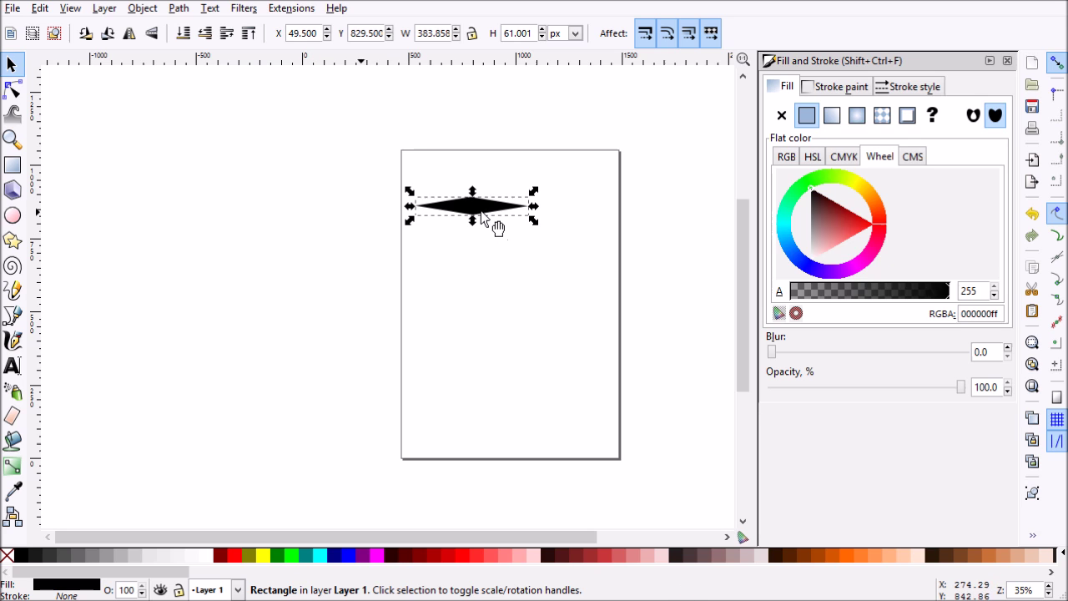
pyautogui.moveTo(482, 215); pyautogui.dragTo(506, 220)
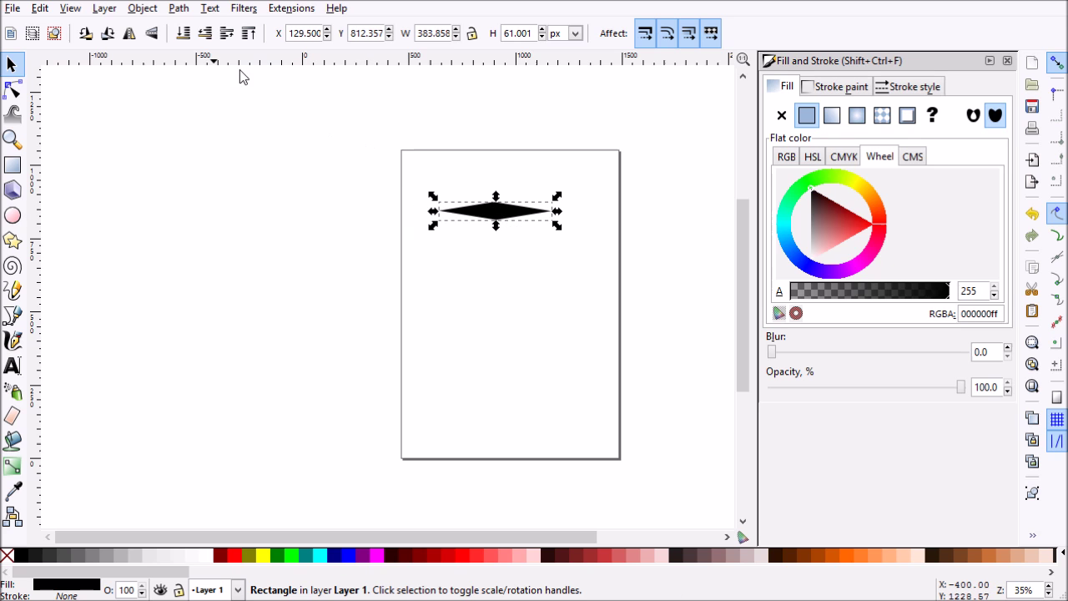
# Convert the diamond to a path with Object to Path and move it up and right.
pyautogui.click(152, 10)
pyautogui.moveTo(177, 10)
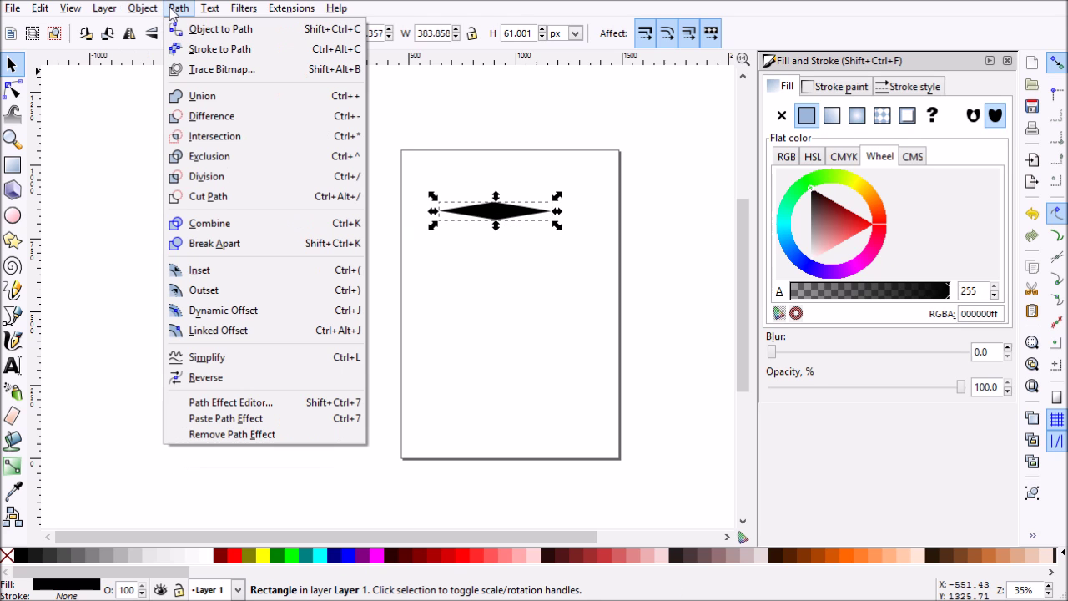
pyautogui.click(201, 38)
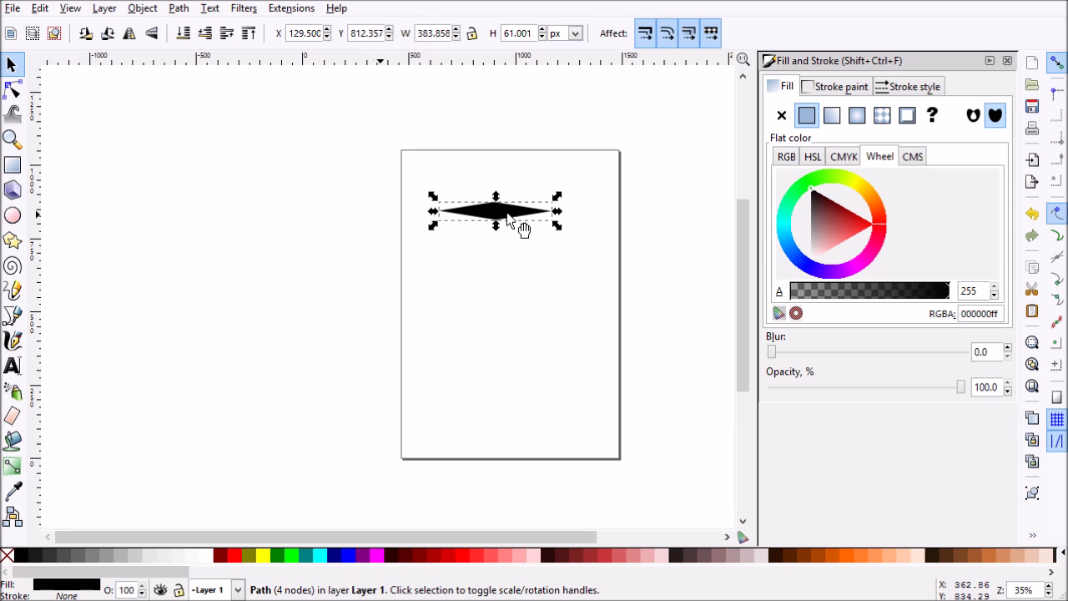
pyautogui.moveTo(505, 214)
pyautogui.mouseDown()
pyautogui.moveTo(535, 186)
pyautogui.moveTo(520, 207)
pyautogui.mouseUp()
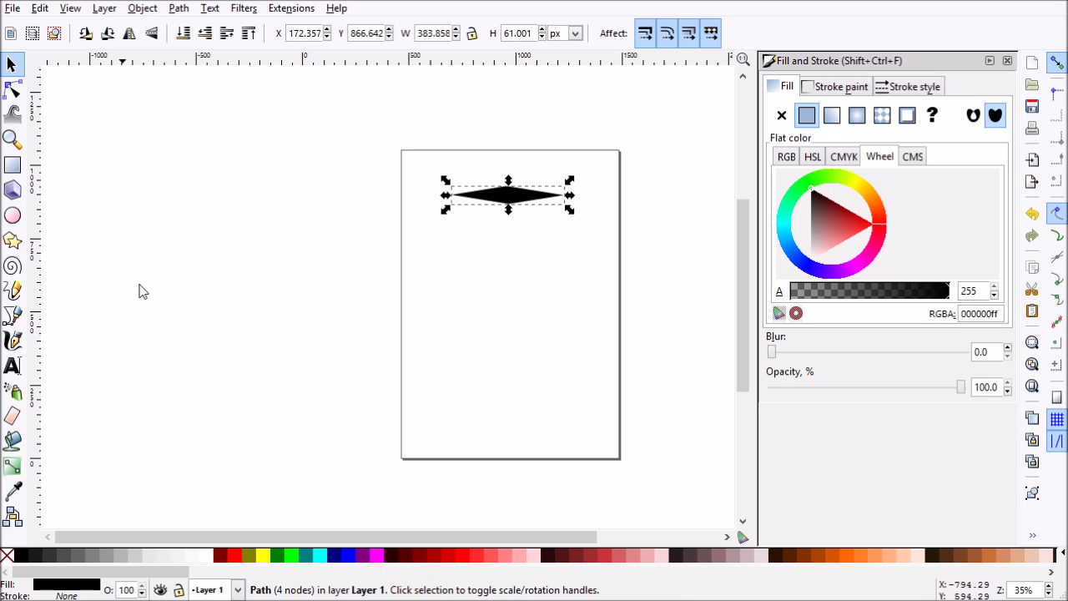
# Draw a tapered S-curve with the Pencil tool across the page's left edge.
pyautogui.click(12, 289)
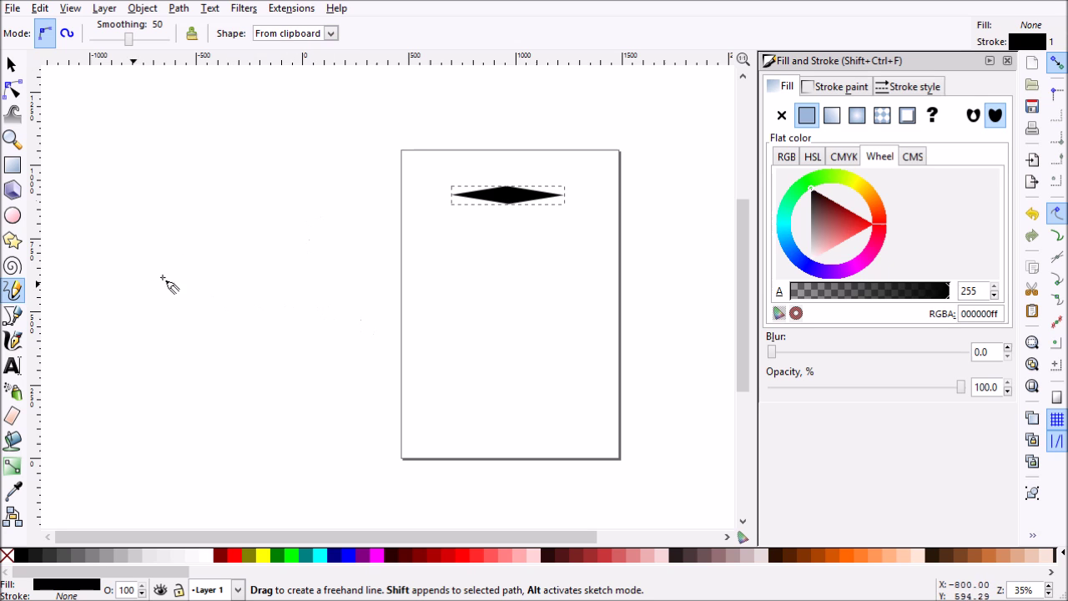
pyautogui.moveTo(155, 243)
pyautogui.mouseDown()
pyautogui.moveTo(299, 290)
pyautogui.moveTo(479, 284)
pyautogui.mouseUp()
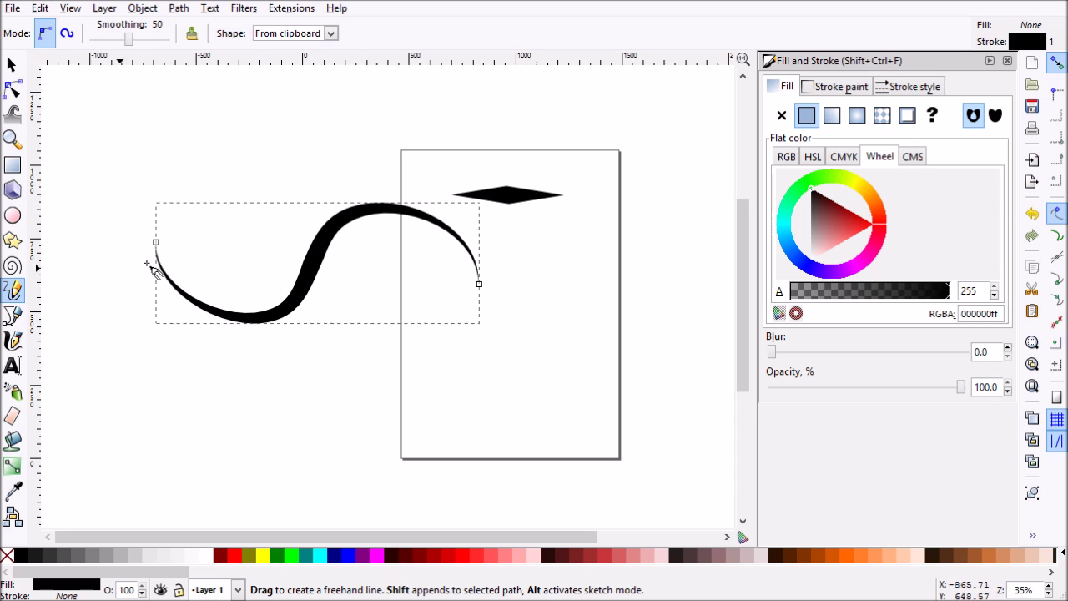
pyautogui.click(12, 65)
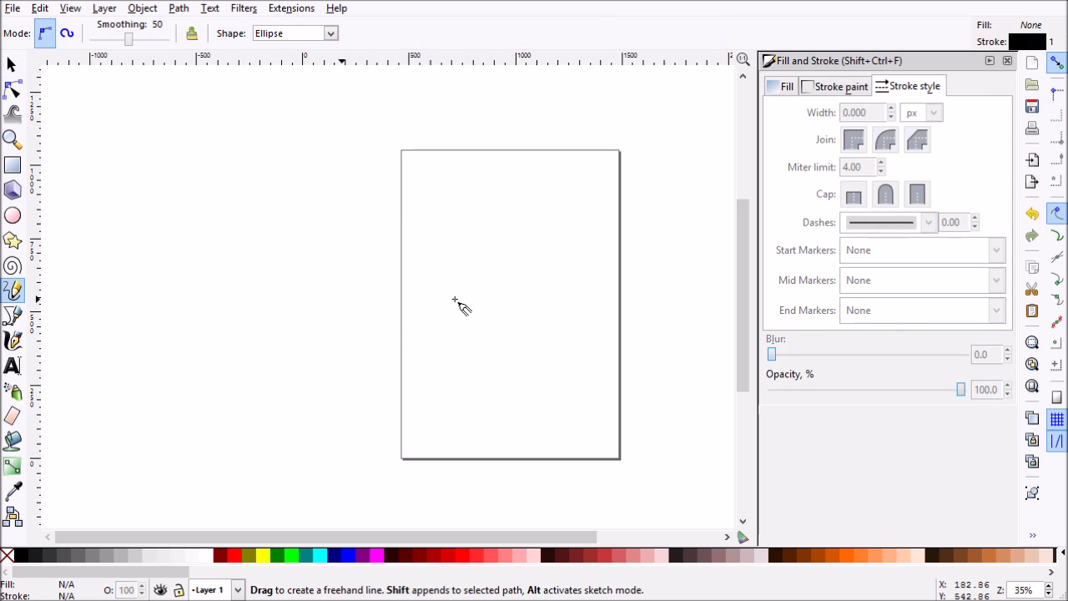
# Draw a new S-curve and give it a flat colour stroke 26.4 px wide.
pyautogui.moveTo(273, 267)
pyautogui.mouseDown()
pyautogui.moveTo(322, 299)
pyautogui.moveTo(422, 251)
pyautogui.moveTo(502, 298)
pyautogui.mouseUp()
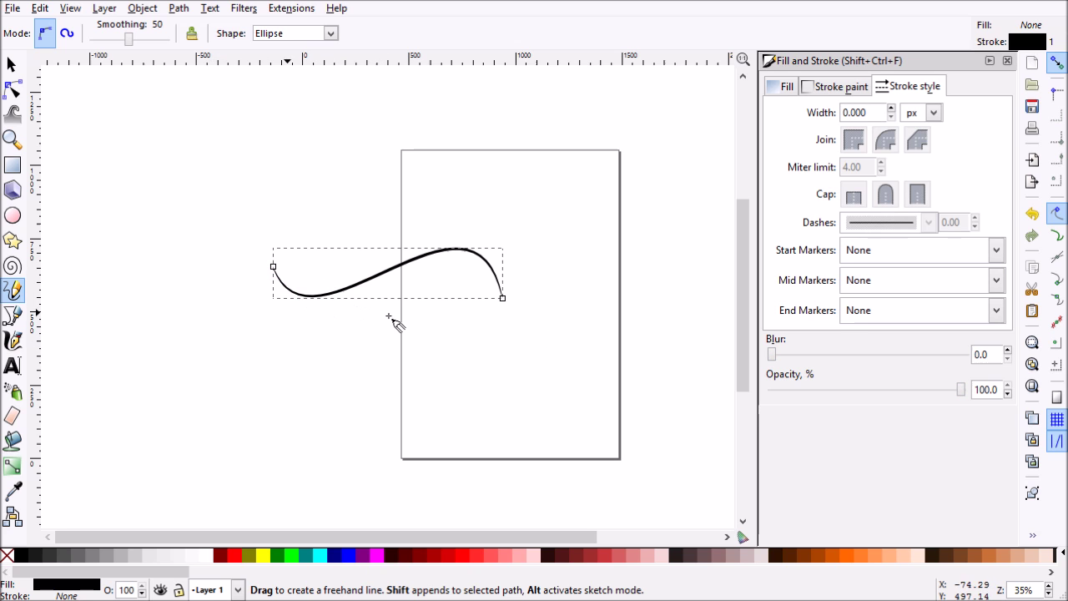
pyautogui.click(835, 87)
pyautogui.click(806, 116)
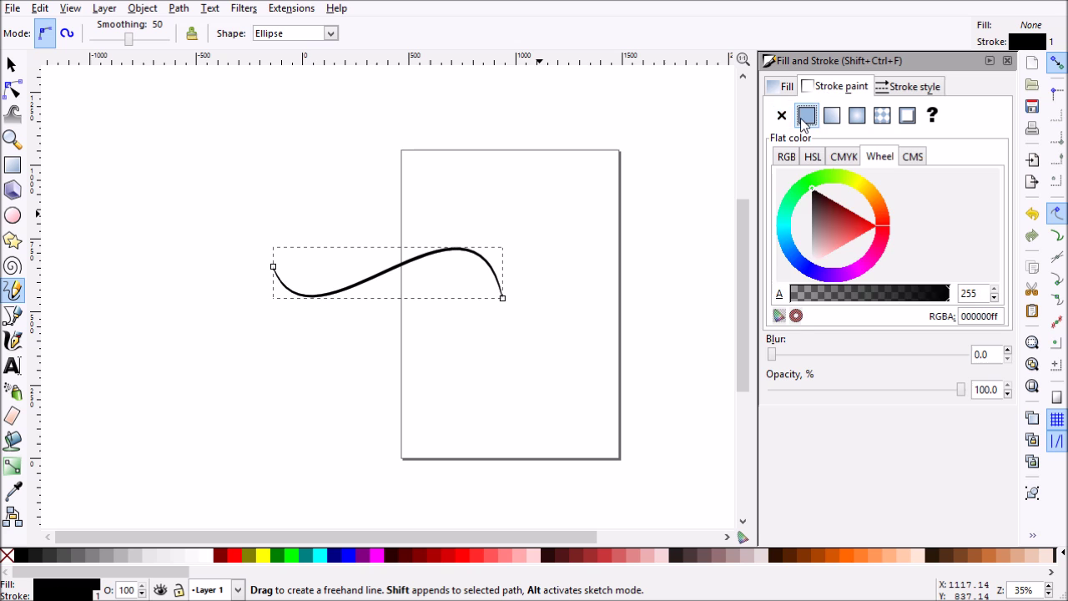
pyautogui.click(906, 90)
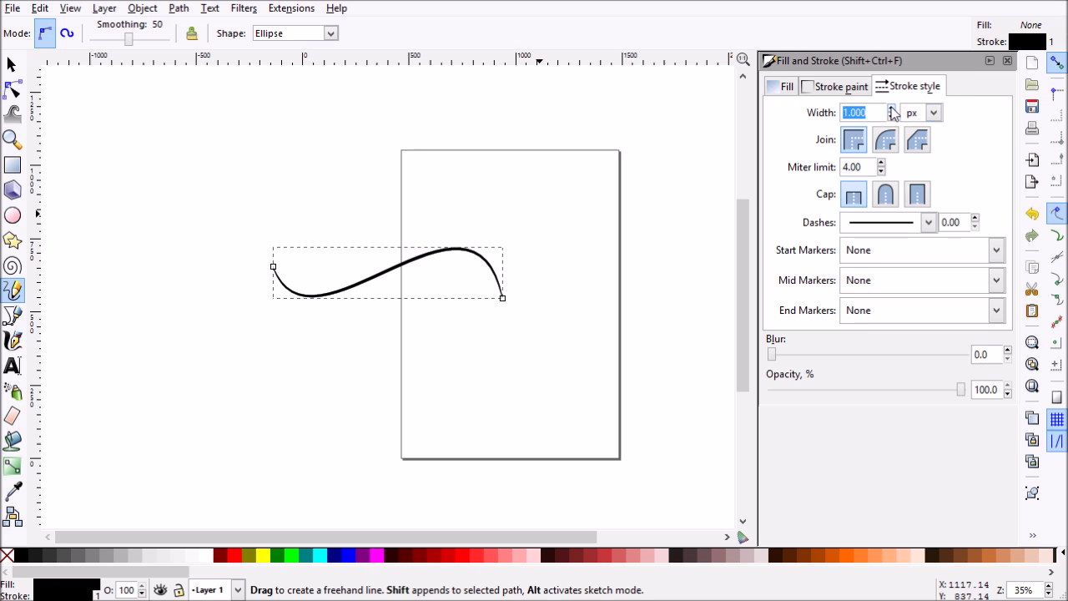
pyautogui.moveTo(891, 110); pyautogui.dragTo(538, 157)
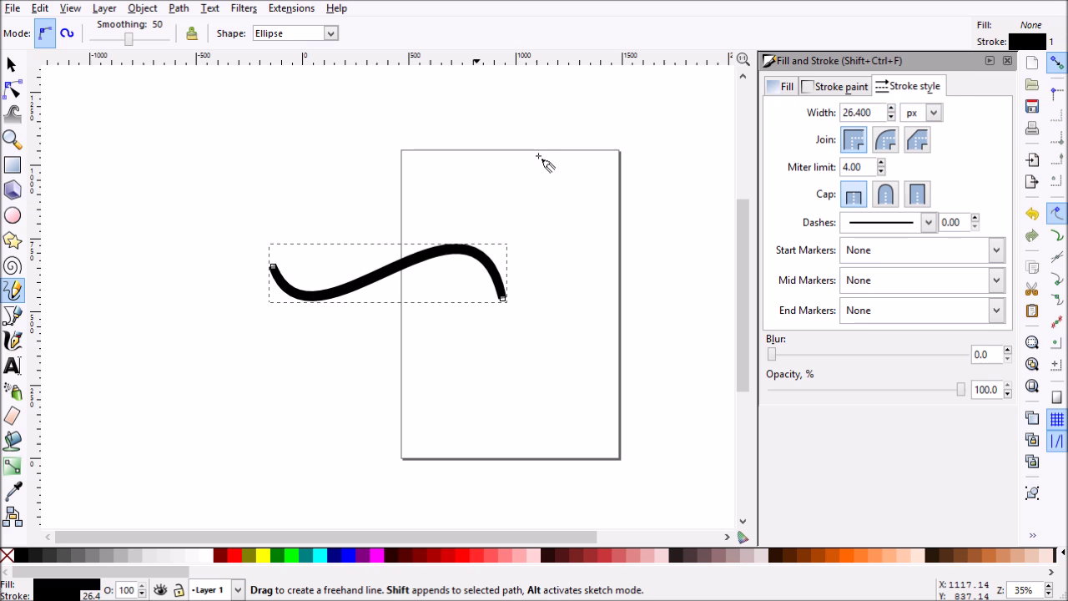
# Reduce the curve's stroke width to 5, remove its stroke paint, and move it partly off the page.
pyautogui.click(11, 64)
pyautogui.click(240, 242)
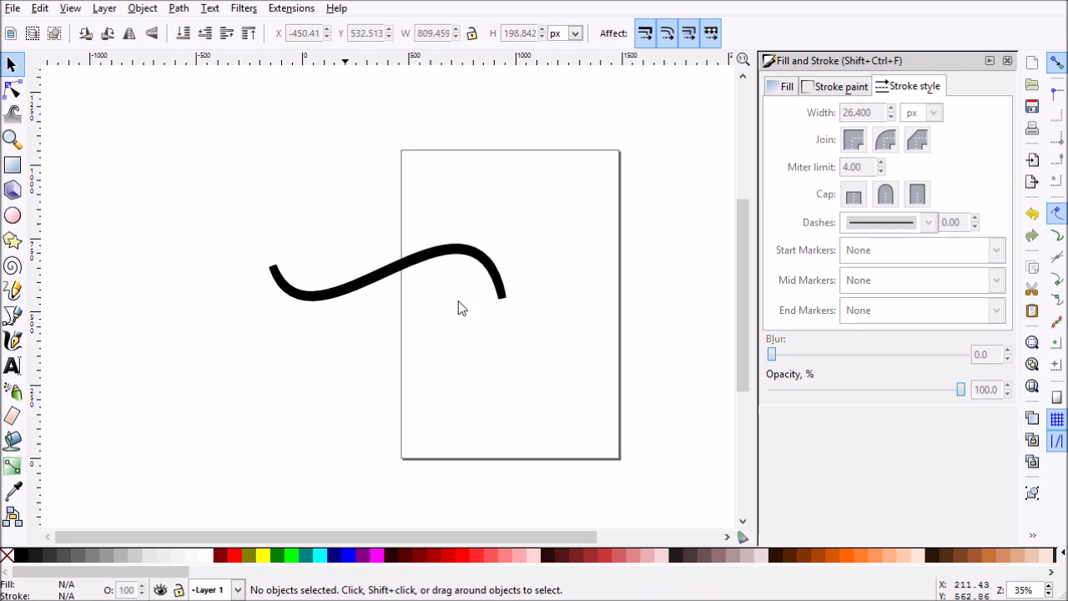
pyautogui.click(499, 280)
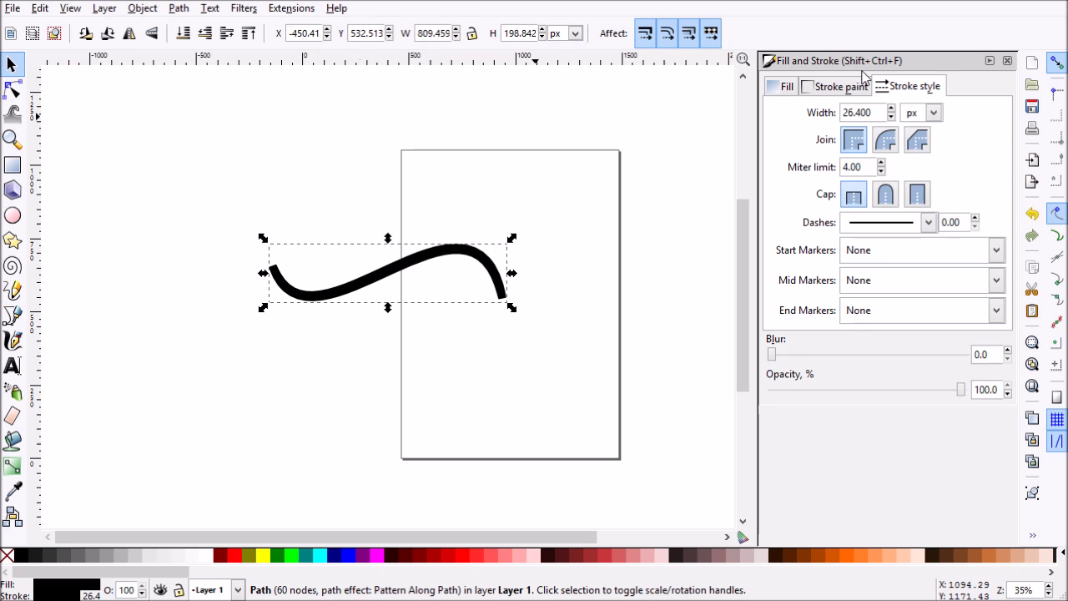
pyautogui.click(878, 113)
pyautogui.write('5')
pyautogui.press('Return')
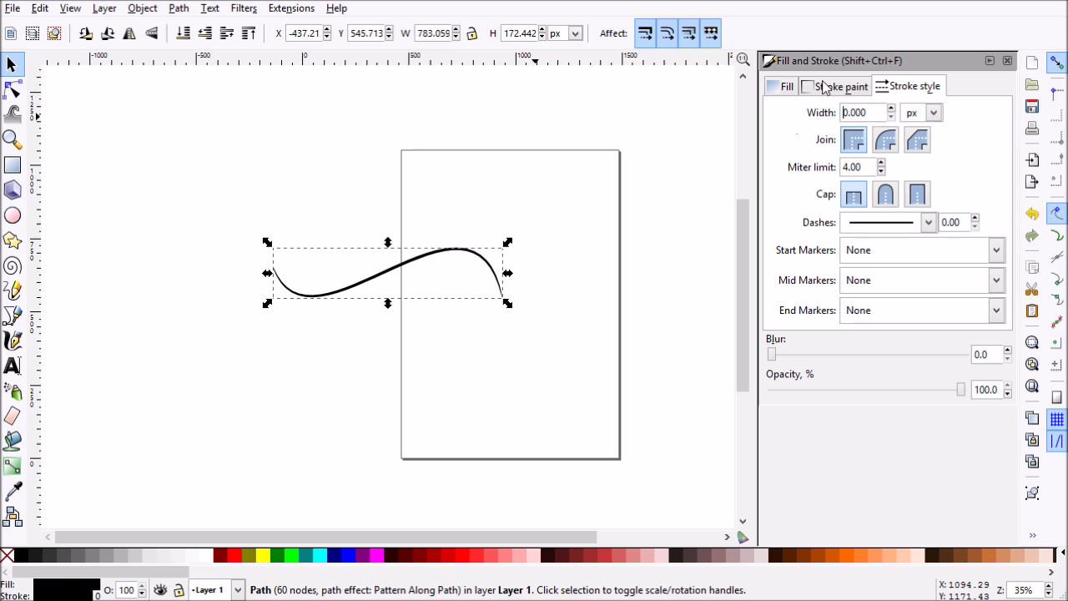
pyautogui.click(827, 86)
pyautogui.click(781, 114)
pyautogui.click(401, 239)
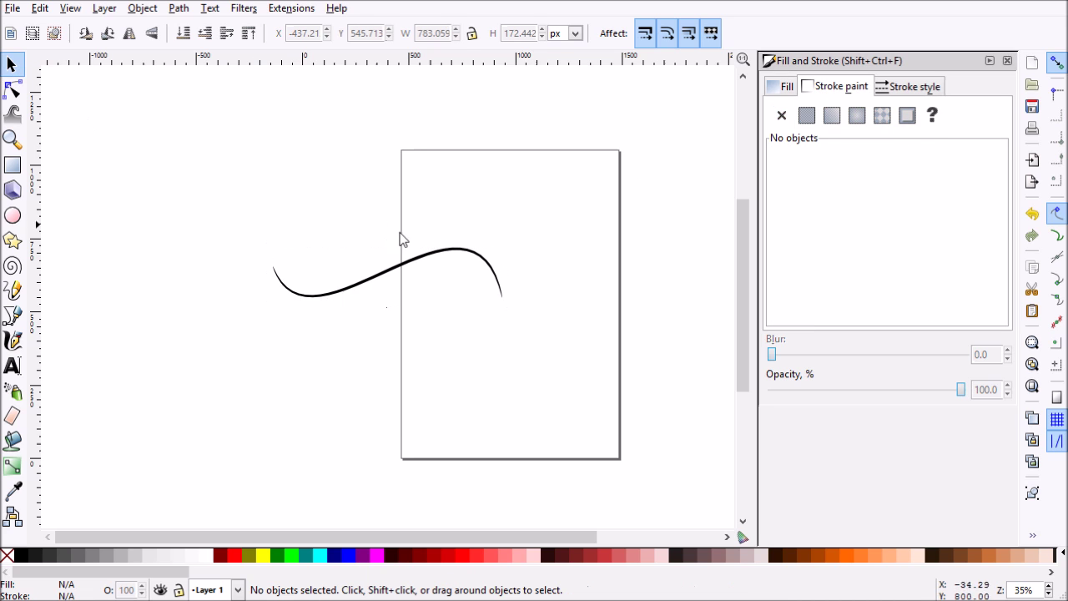
pyautogui.moveTo(414, 267); pyautogui.dragTo(382, 282)
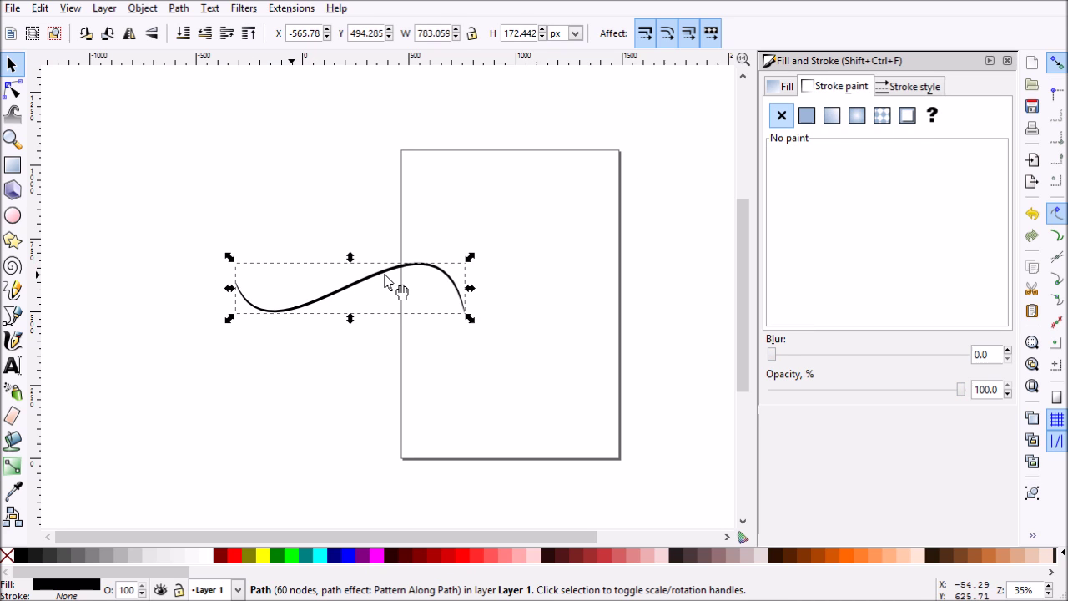
# Delete the selected S-curve and open Path > Path Effect Editor.
pyautogui.press('Delete')
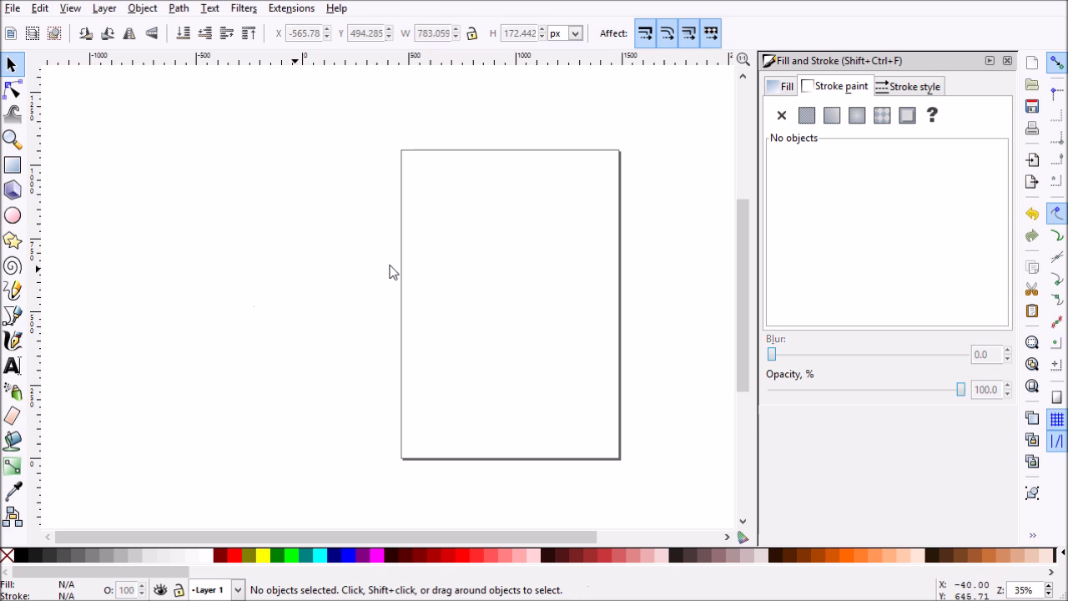
pyautogui.click(179, 8)
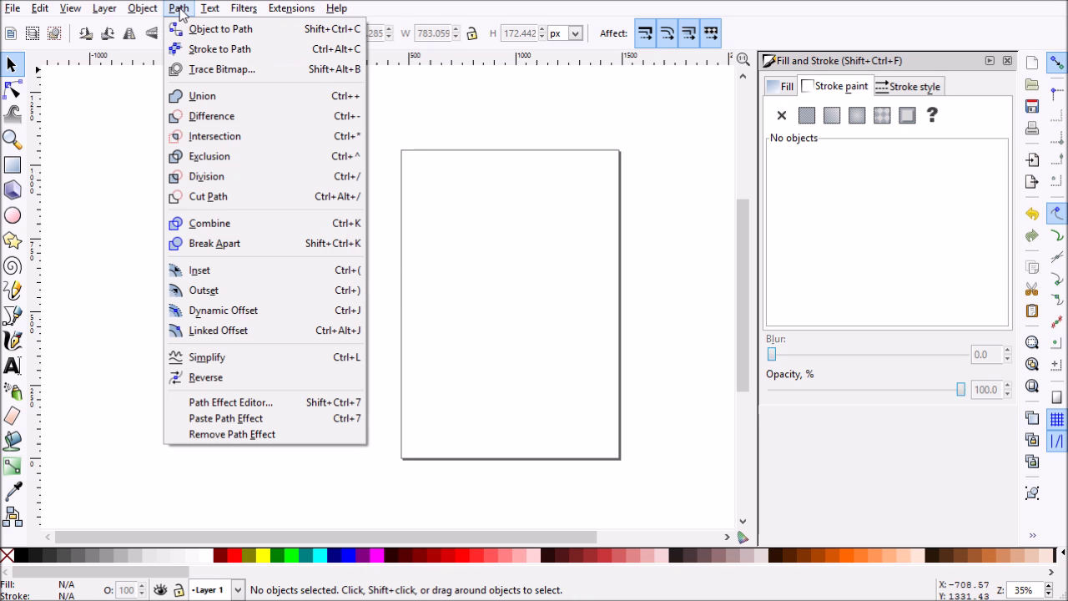
pyautogui.click(230, 402)
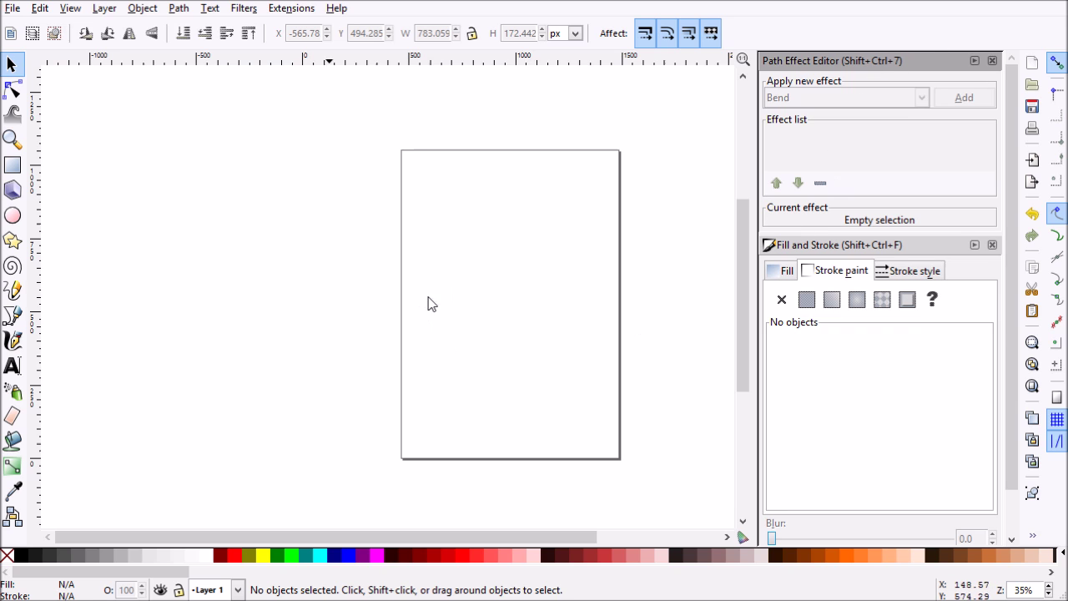
pyautogui.click(14, 291)
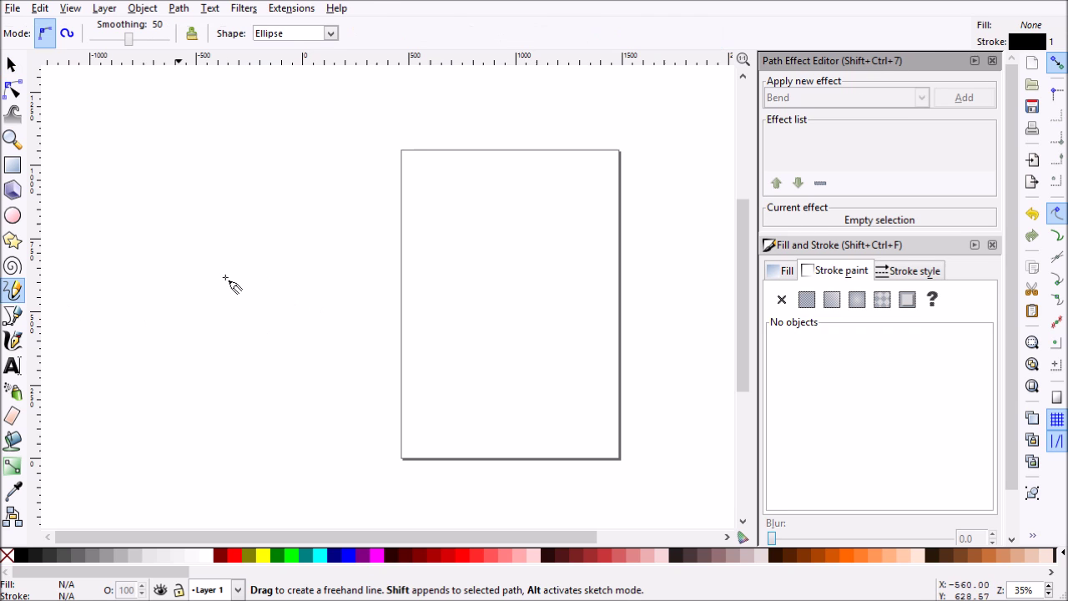
# Draw a new S-curve across the page edge and set its pattern width to 5.
pyautogui.moveTo(252, 270)
pyautogui.mouseDown()
pyautogui.moveTo(347, 334)
pyautogui.moveTo(468, 265)
pyautogui.moveTo(567, 318)
pyautogui.mouseUp()
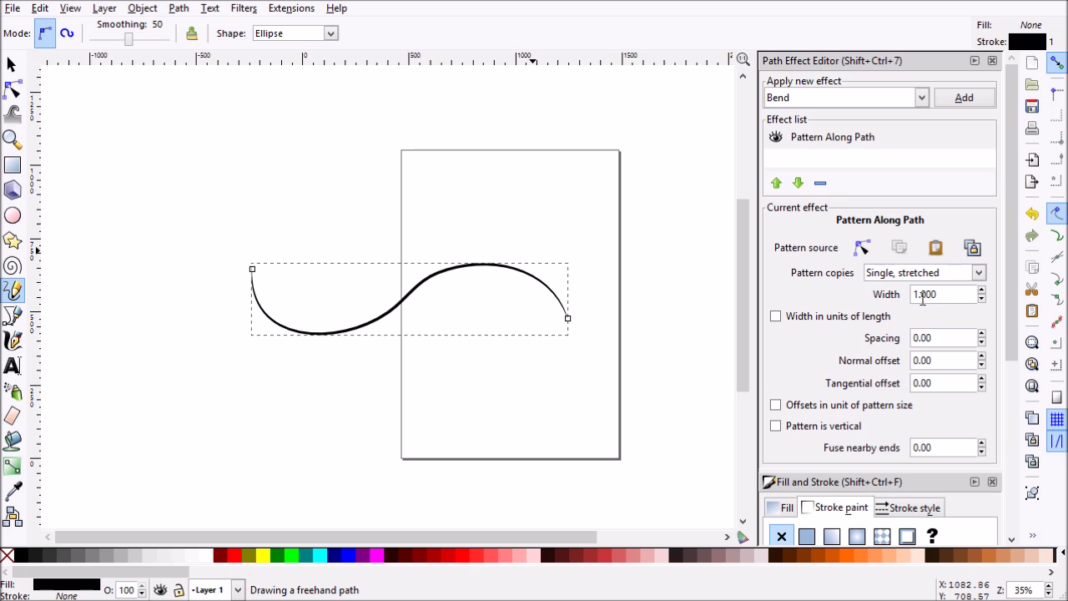
pyautogui.click(982, 292)
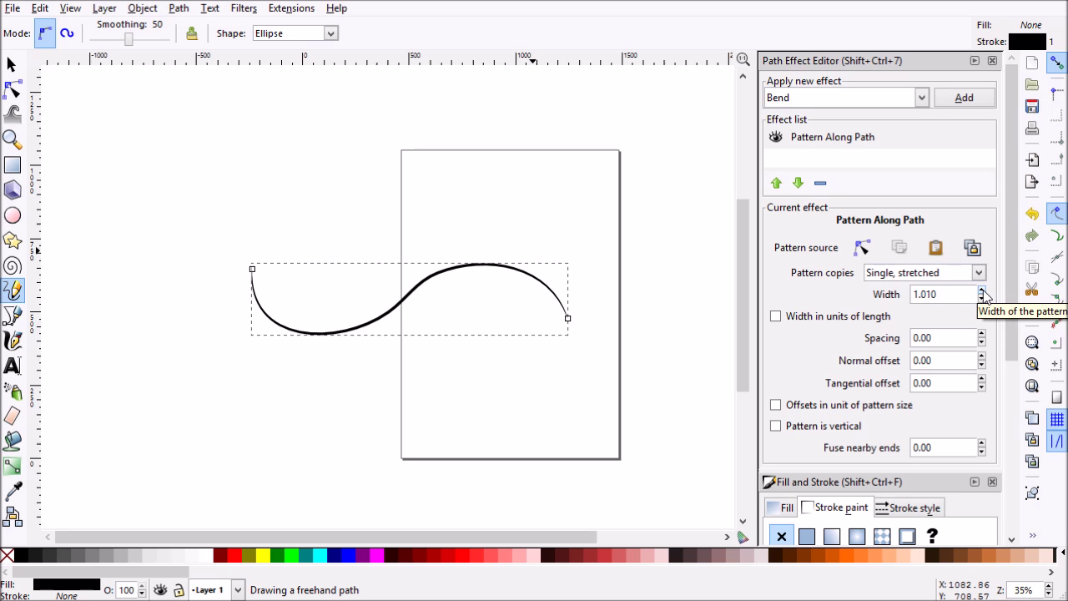
pyautogui.click(983, 291)
pyautogui.click(983, 291)
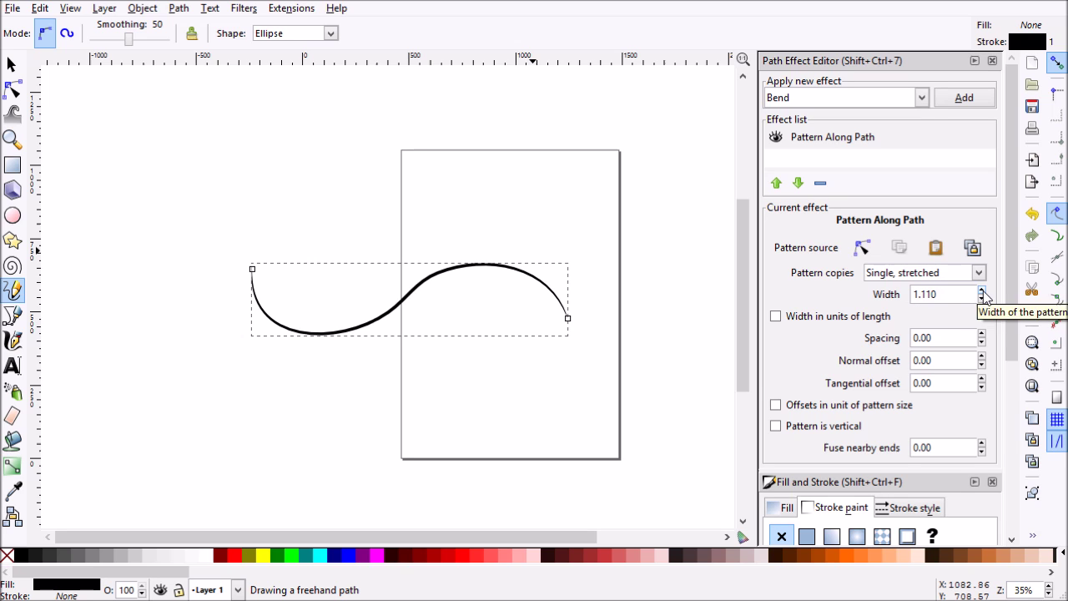
pyautogui.doubleClick(927, 294)
pyautogui.write('5')
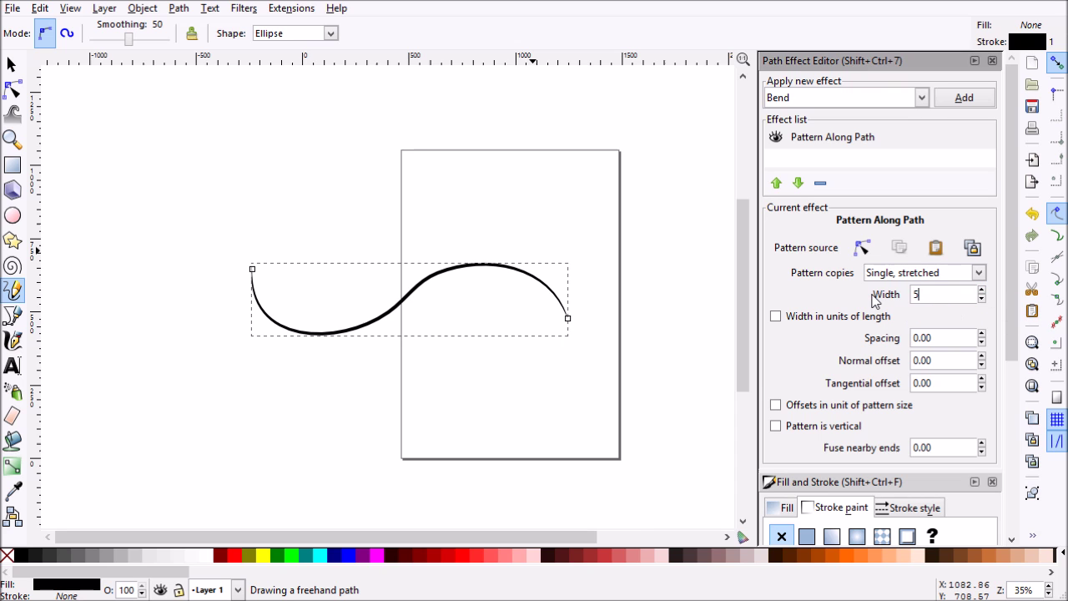
pyautogui.press('Return')
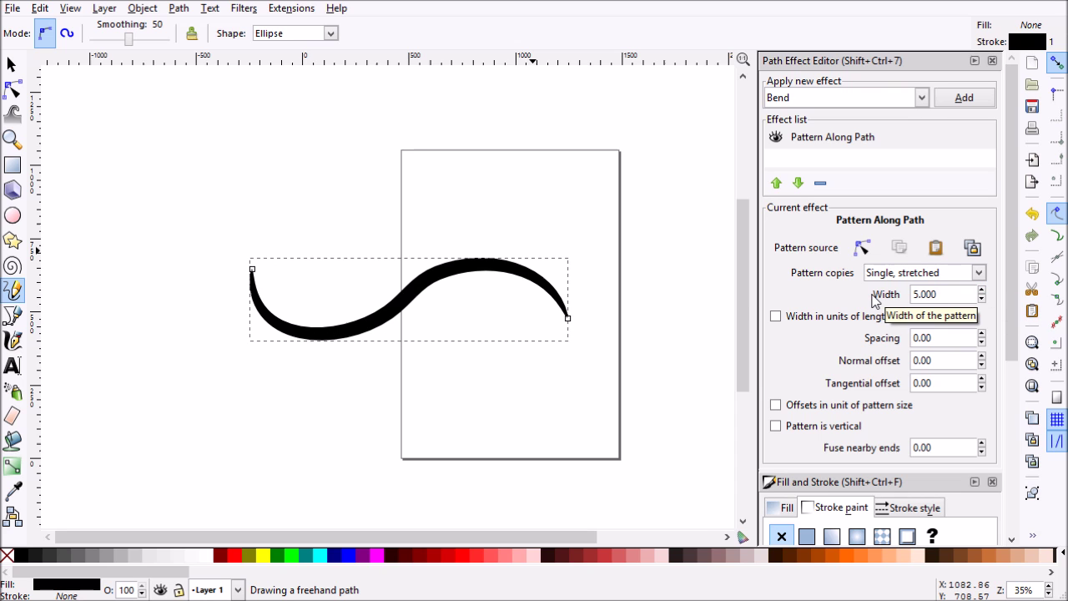
# Move the thick curve slightly up, then select all and shift it right onto the page.
pyautogui.click(12, 64)
pyautogui.click(192, 302)
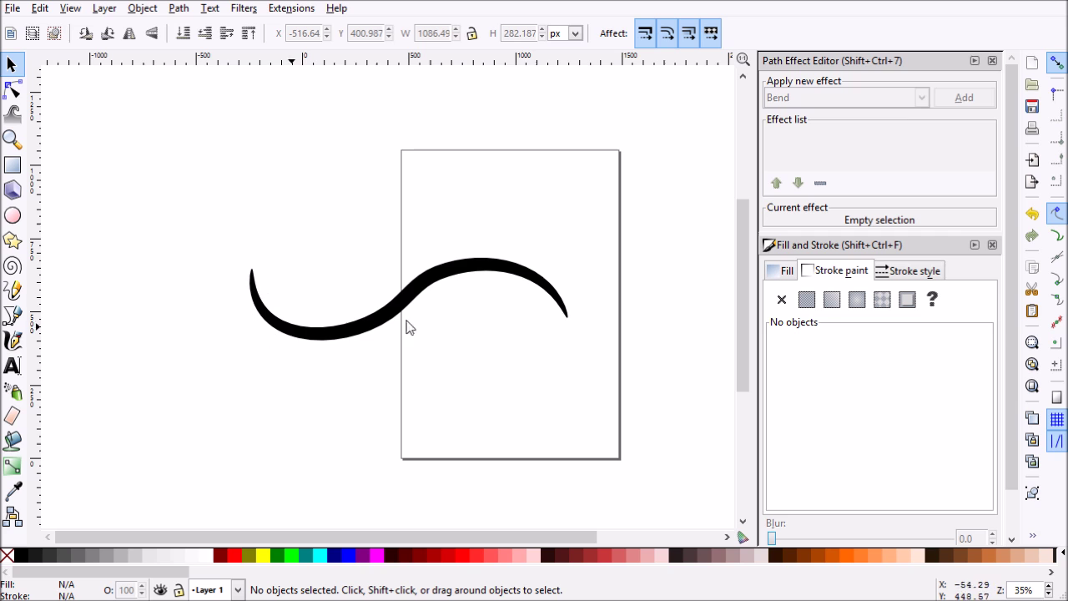
pyautogui.moveTo(365, 331); pyautogui.dragTo(363, 310)
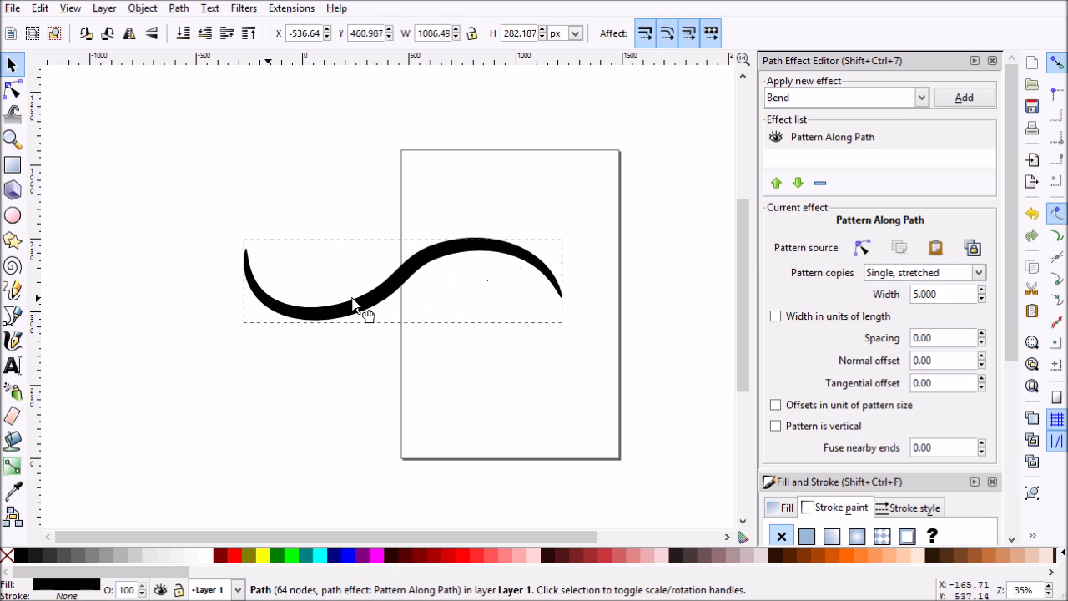
pyautogui.click(492, 400)
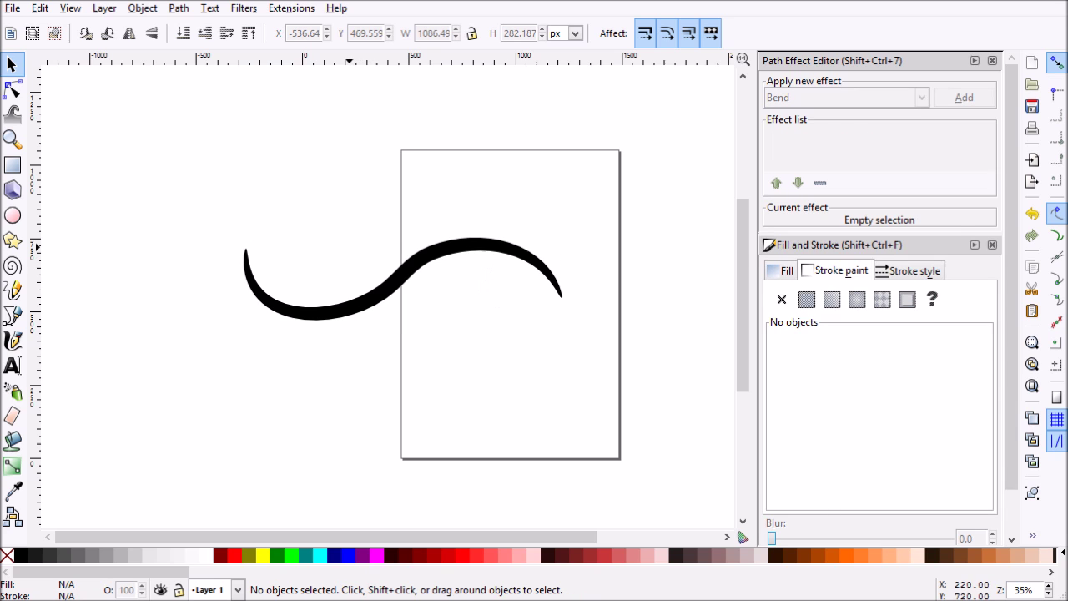
pyautogui.hotkey('ctrl', 'a')
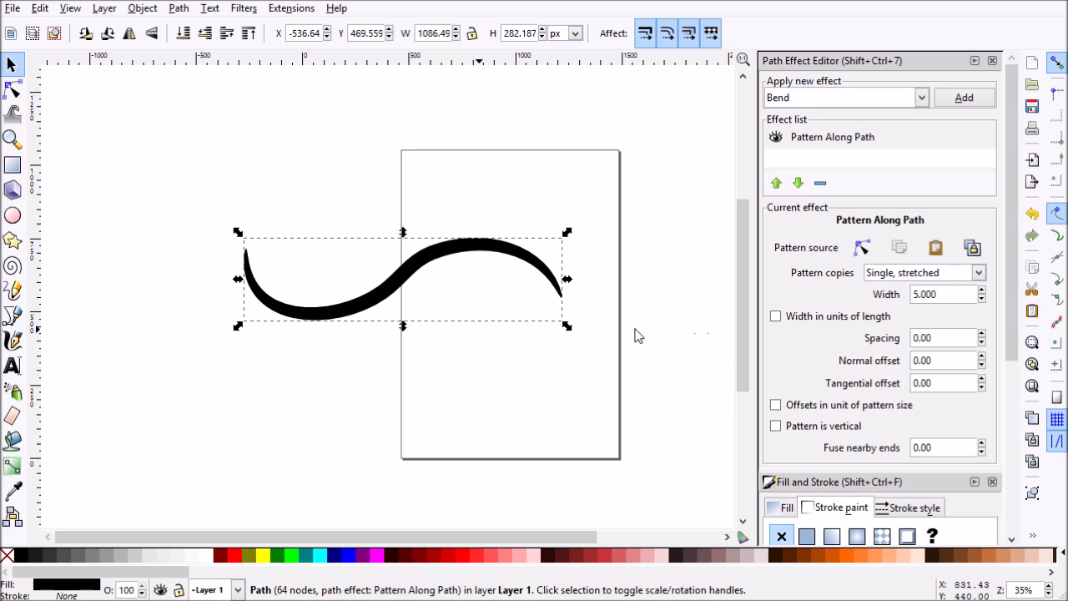
pyautogui.moveTo(441, 263); pyautogui.dragTo(560, 281)
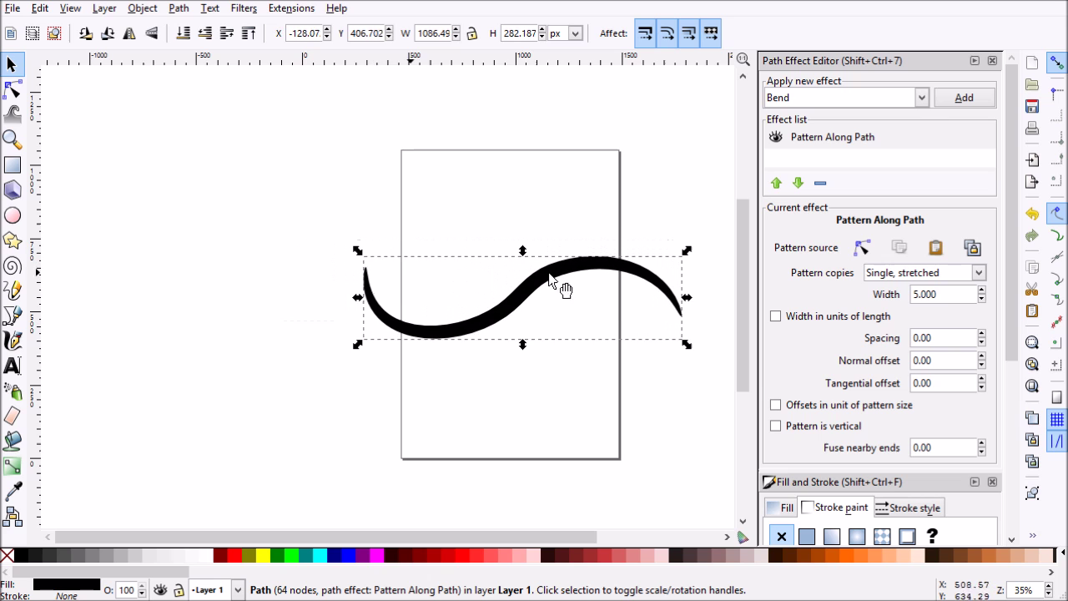
pyautogui.hscroll(3, 565, 393)
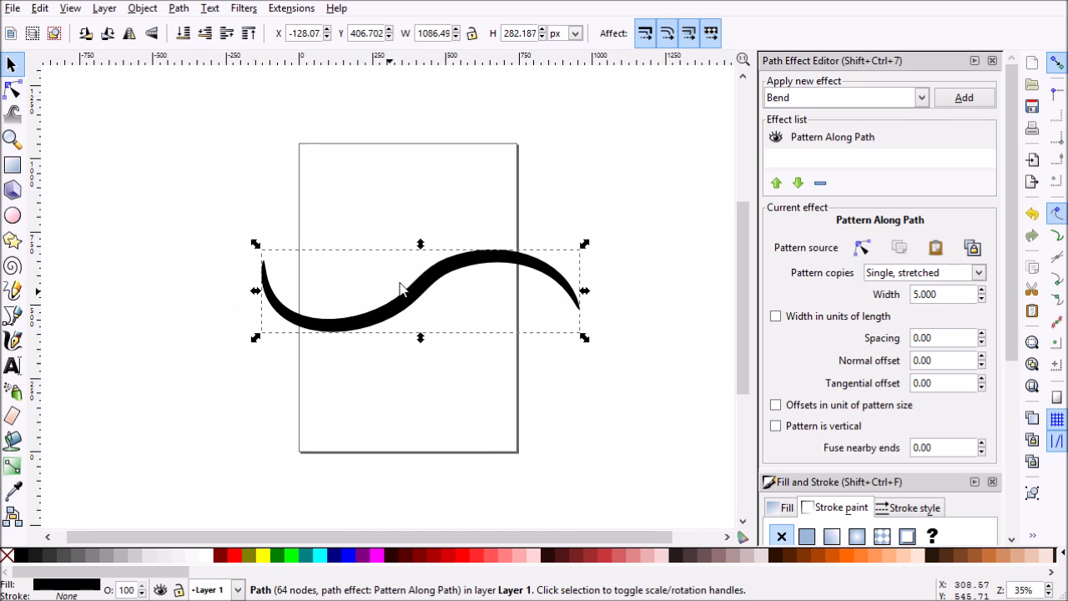
# Draw a solid black circle near the page top and convert it with Object to Path.
pyautogui.click(357, 249)
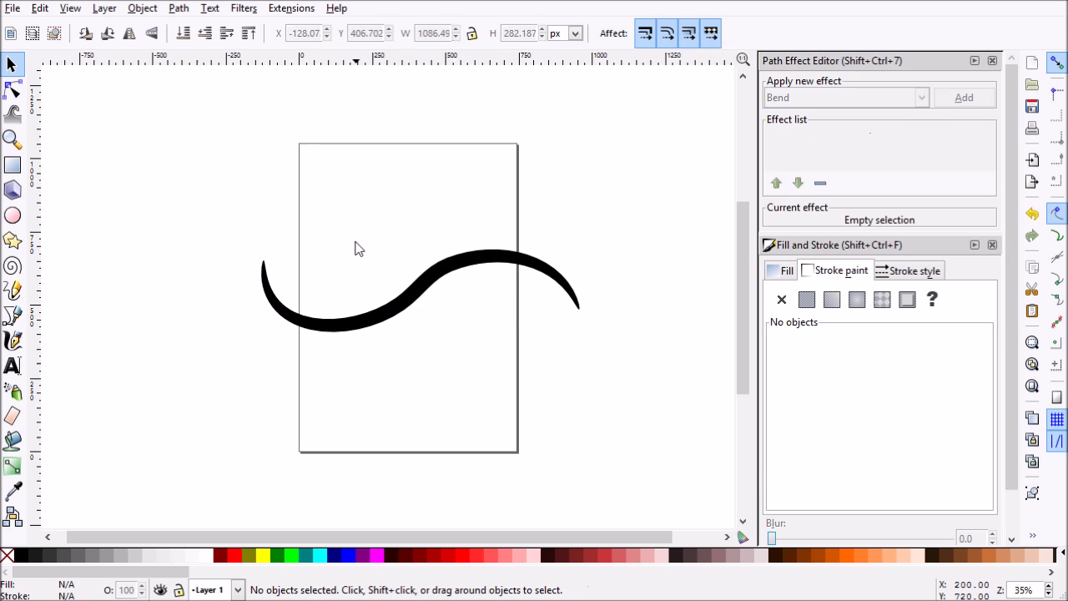
pyautogui.click(12, 216)
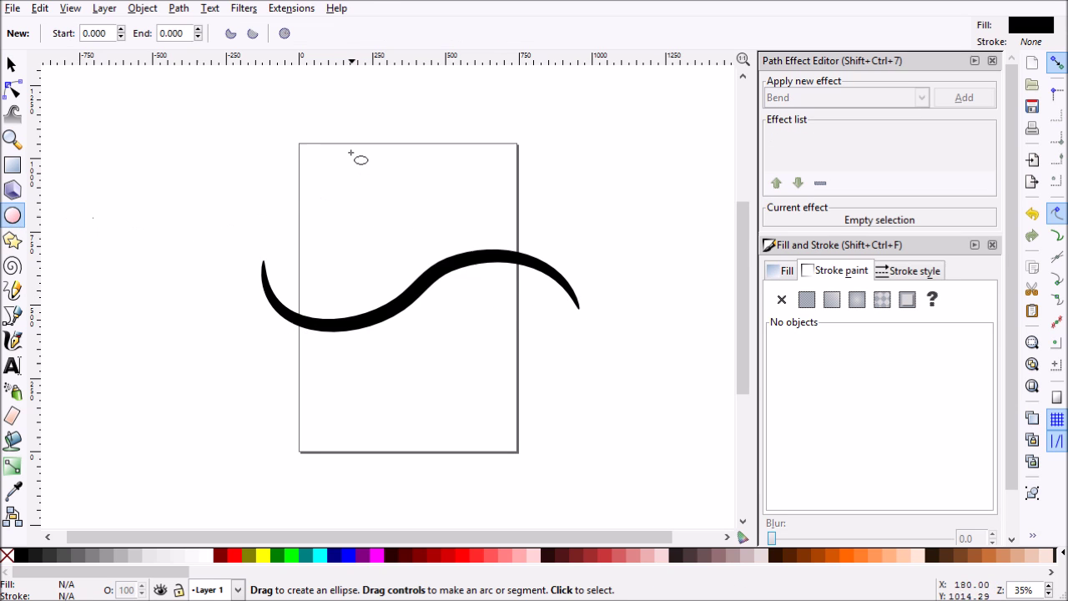
pyautogui.moveTo(351, 153); pyautogui.dragTo(412, 213)
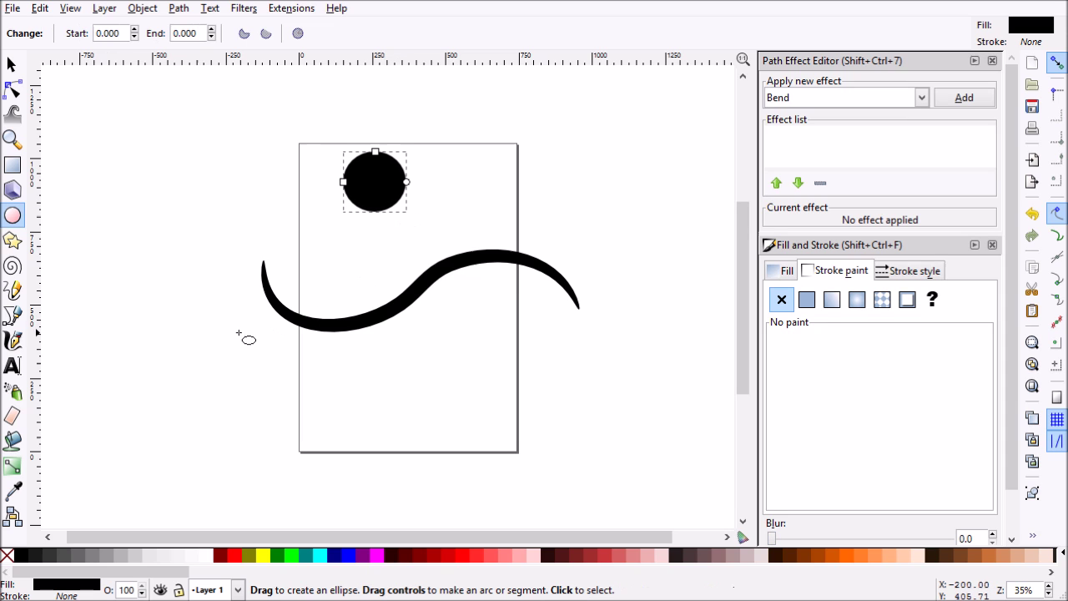
pyautogui.click(180, 10)
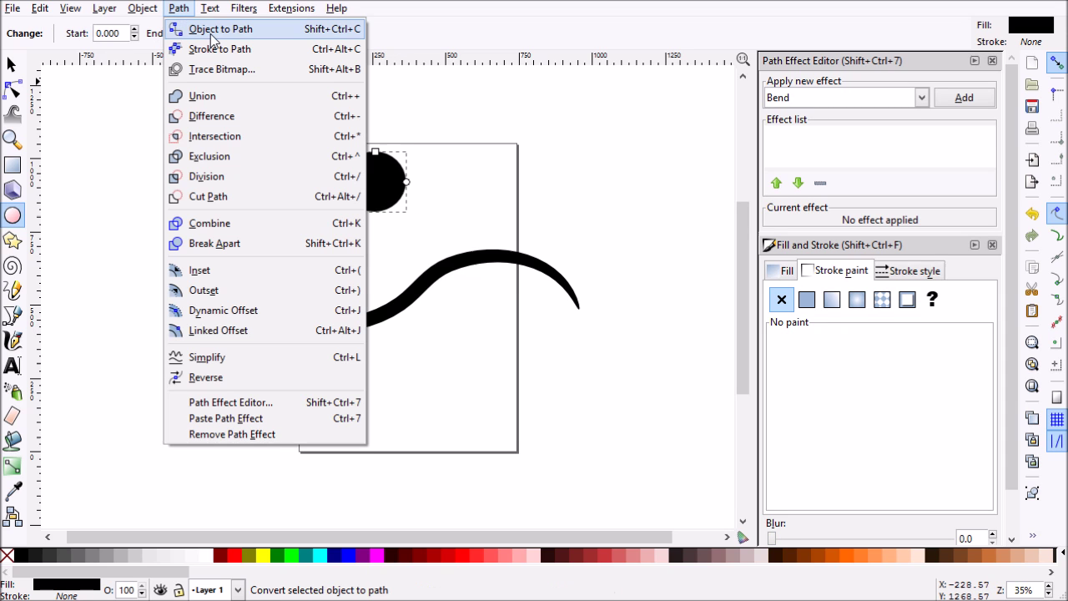
pyautogui.click(210, 34)
pyautogui.press('s')
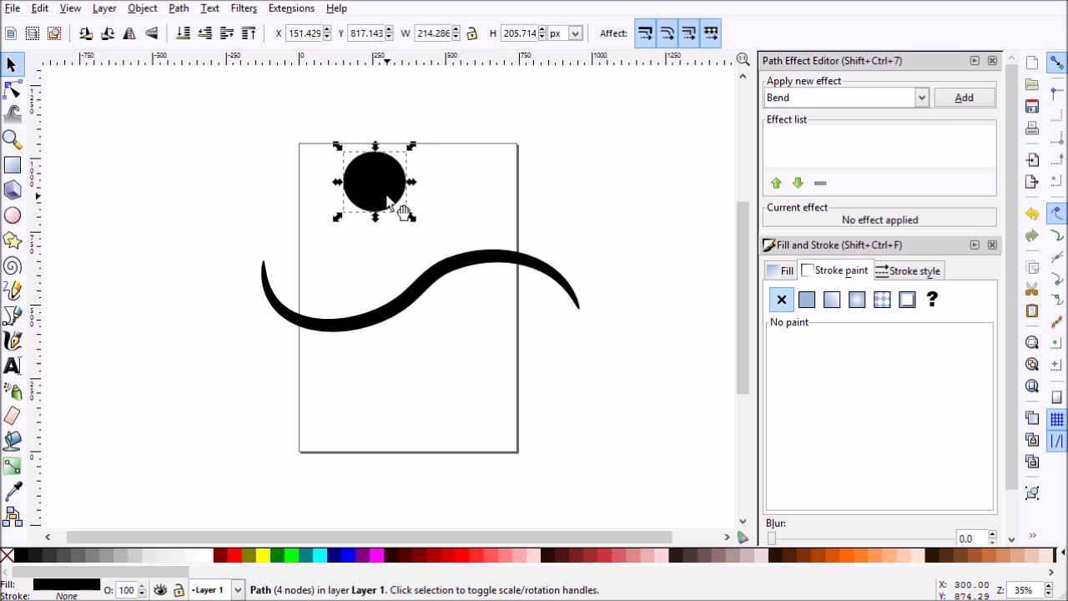
# Paste the circle as the S-stroke's pattern source and shift the enlarged result right.
pyautogui.click(443, 280)
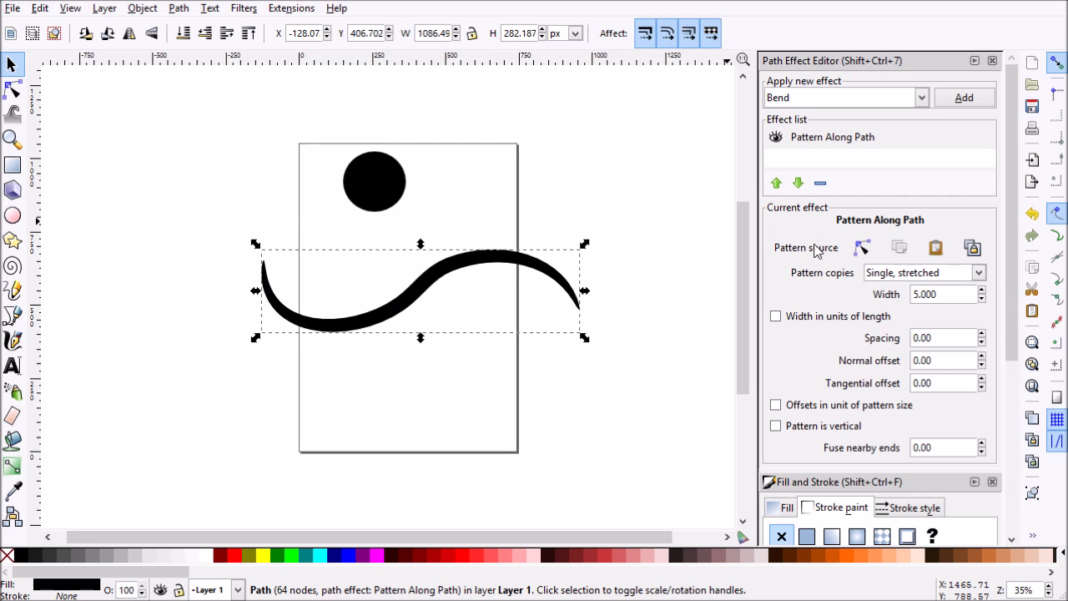
pyautogui.click(936, 249)
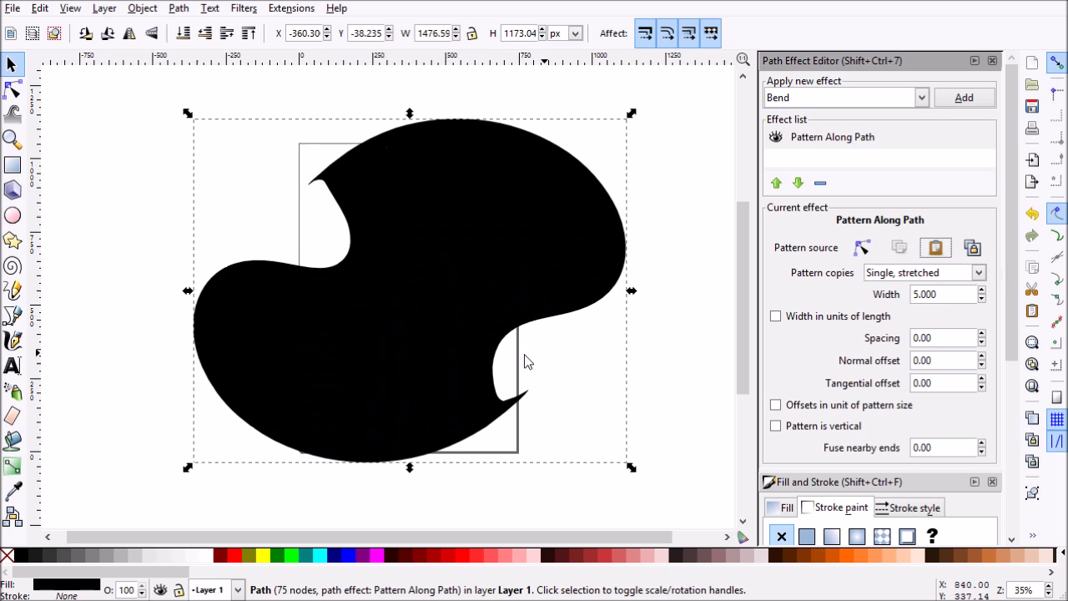
pyautogui.moveTo(436, 312); pyautogui.dragTo(552, 309)
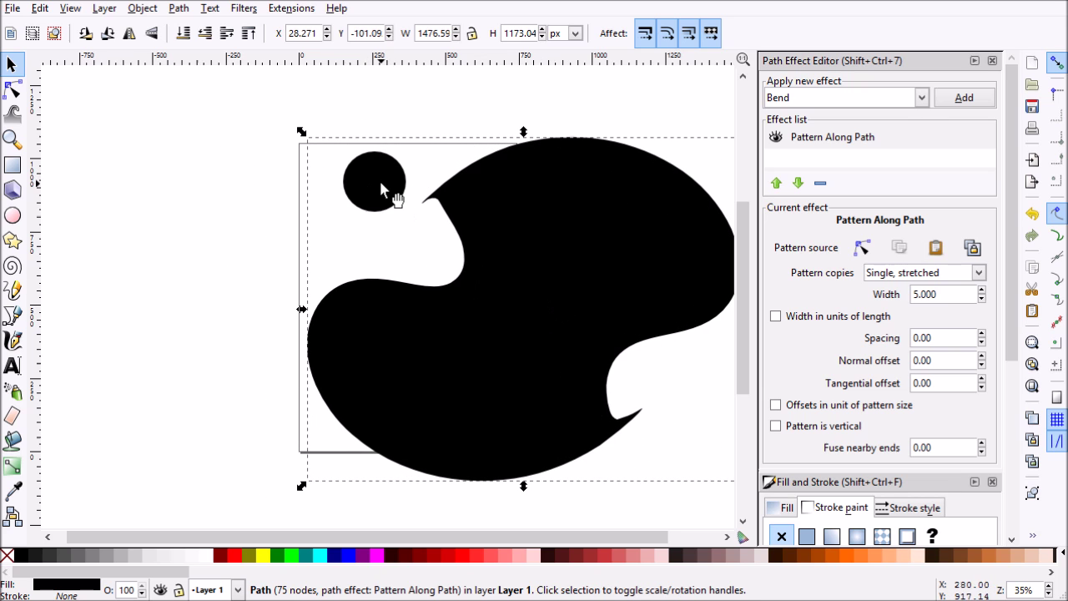
# Set the pattern width to 1, move the S-shape left, and zoom in to 50%.
pyautogui.click(948, 294)
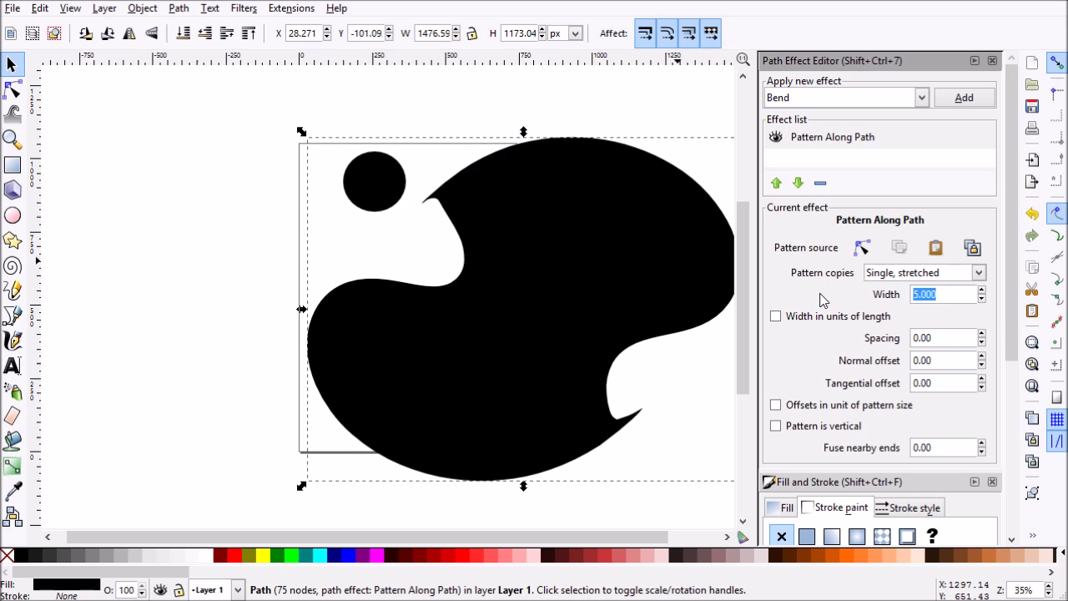
pyautogui.write('1')
pyautogui.press('Return')
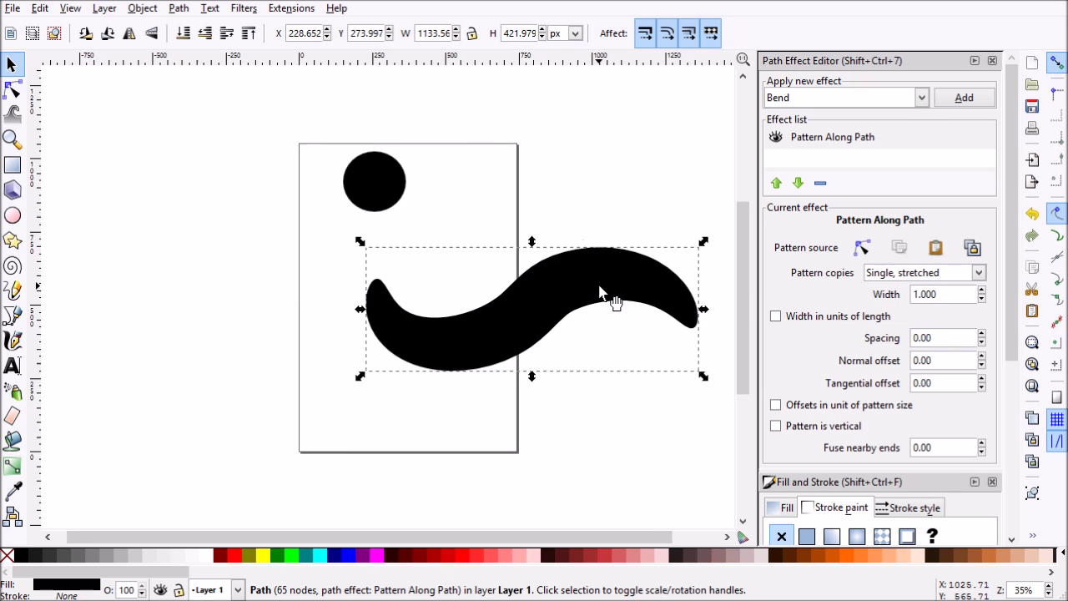
pyautogui.moveTo(600, 287); pyautogui.dragTo(463, 298)
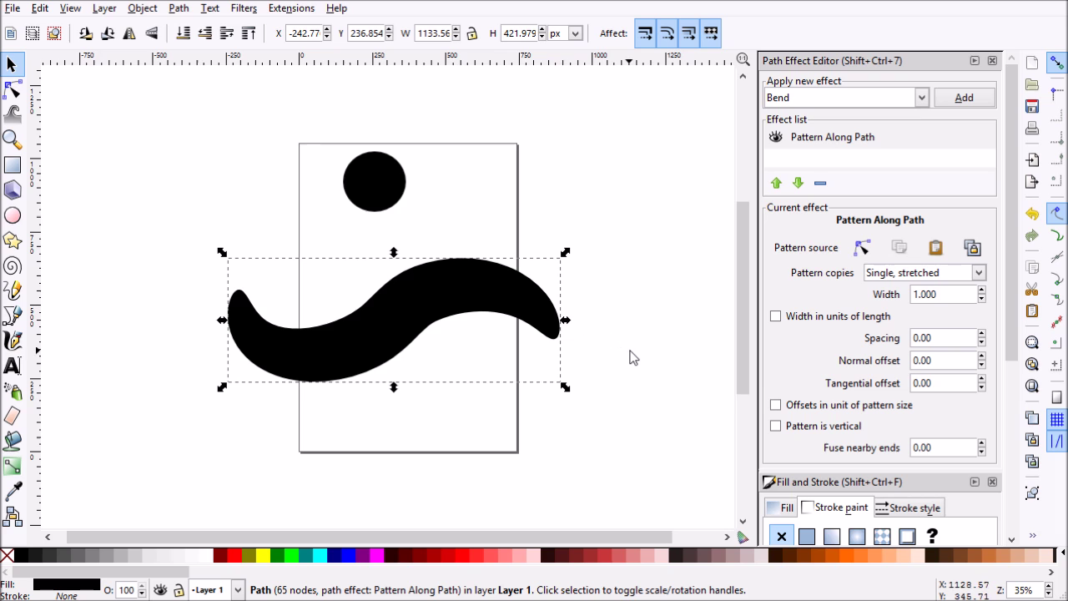
pyautogui.press('+')
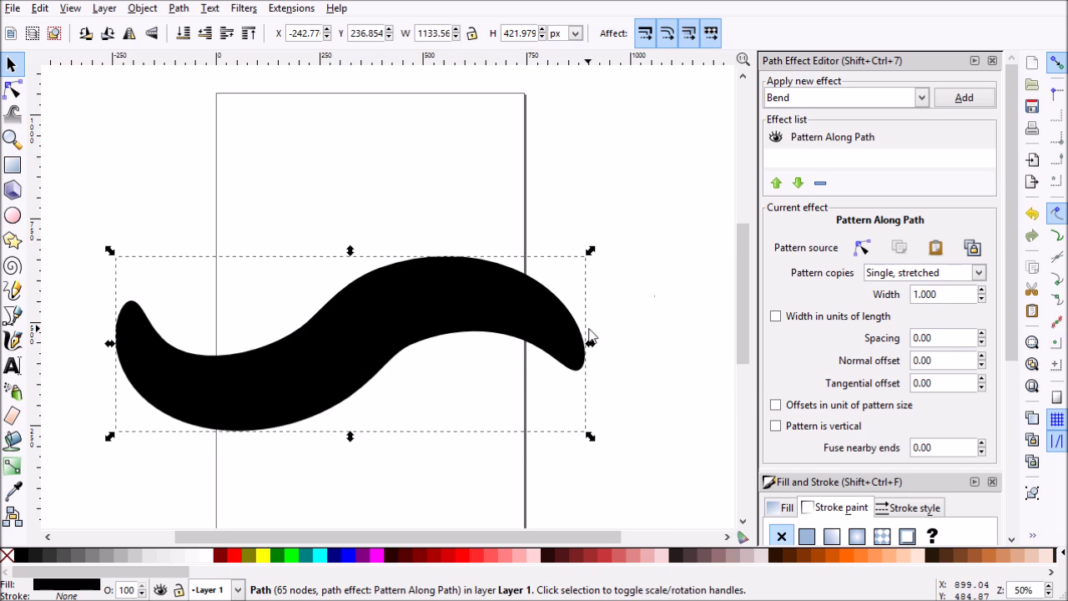
# Edit the circle source on-canvas, dragging its right, top and left nodes into a hooked crescent.
pyautogui.scroll(1, 589, 338)
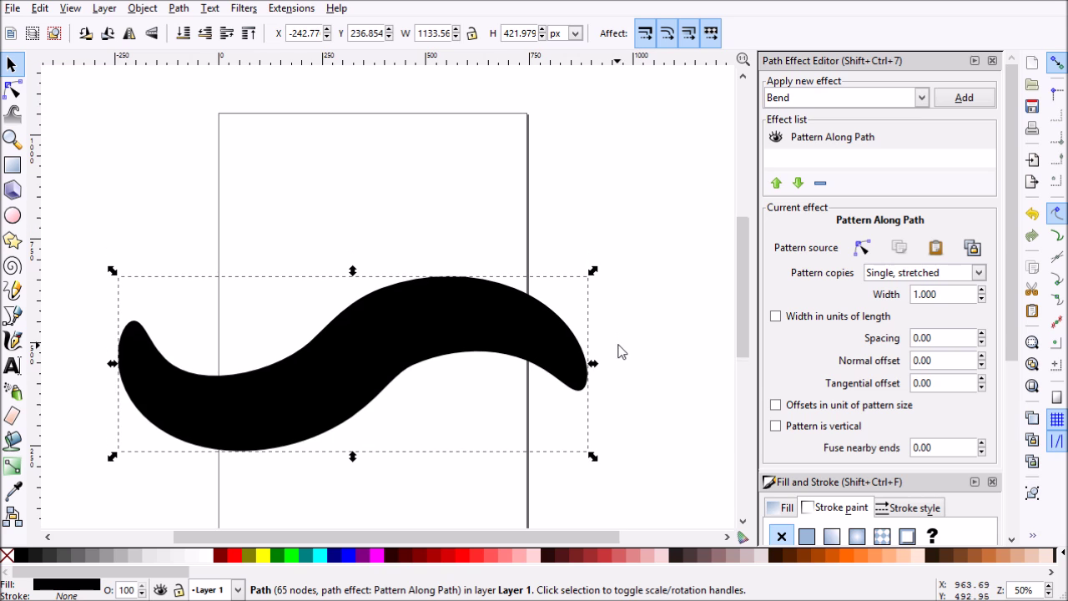
pyautogui.click(862, 248)
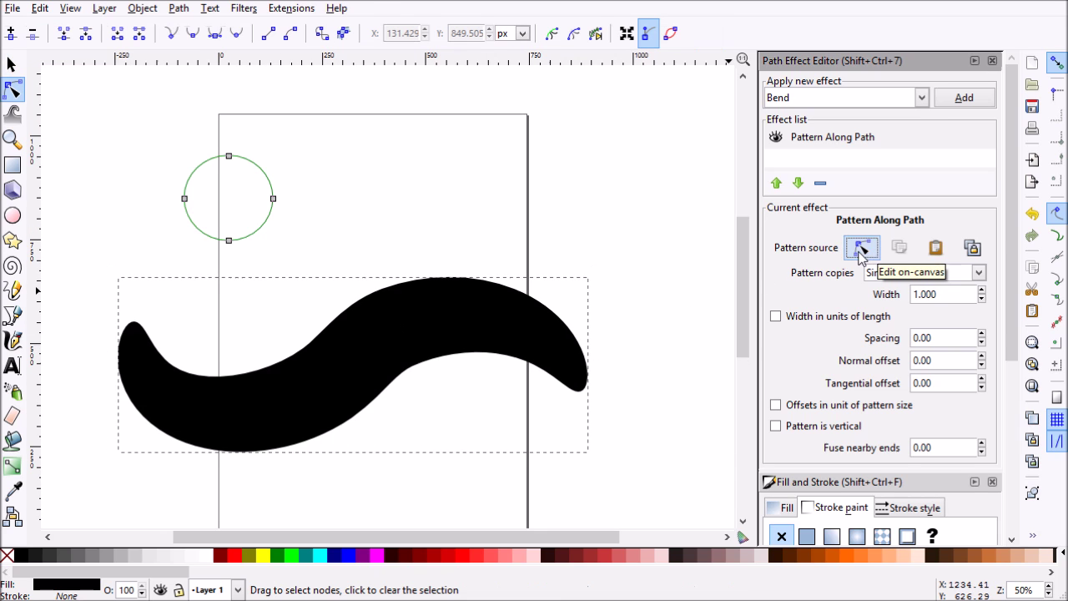
pyautogui.hscroll(-2, 415, 225)
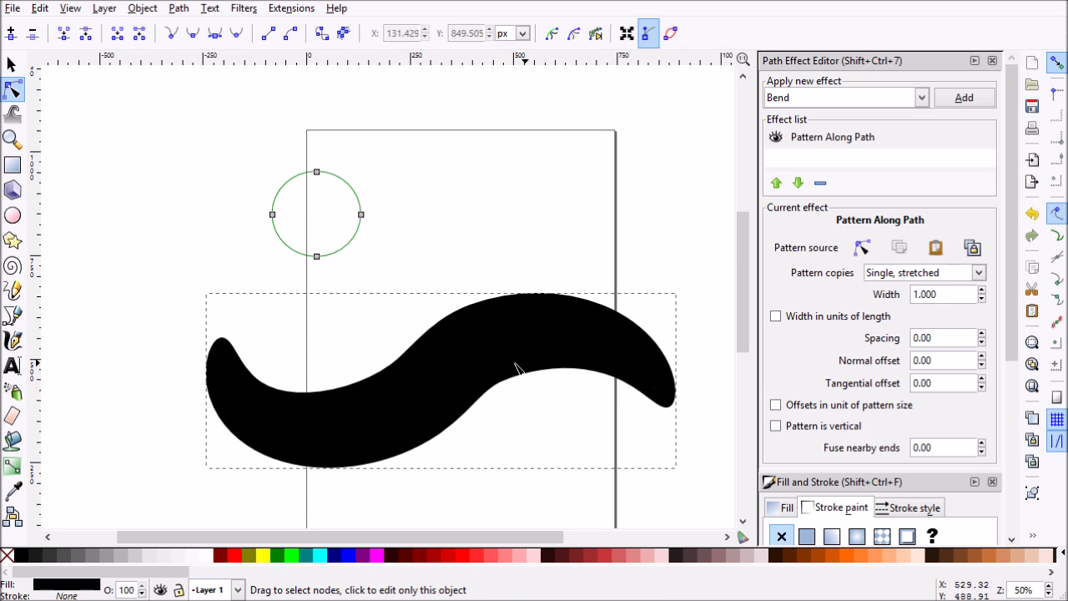
pyautogui.scroll(-1, 412, 241)
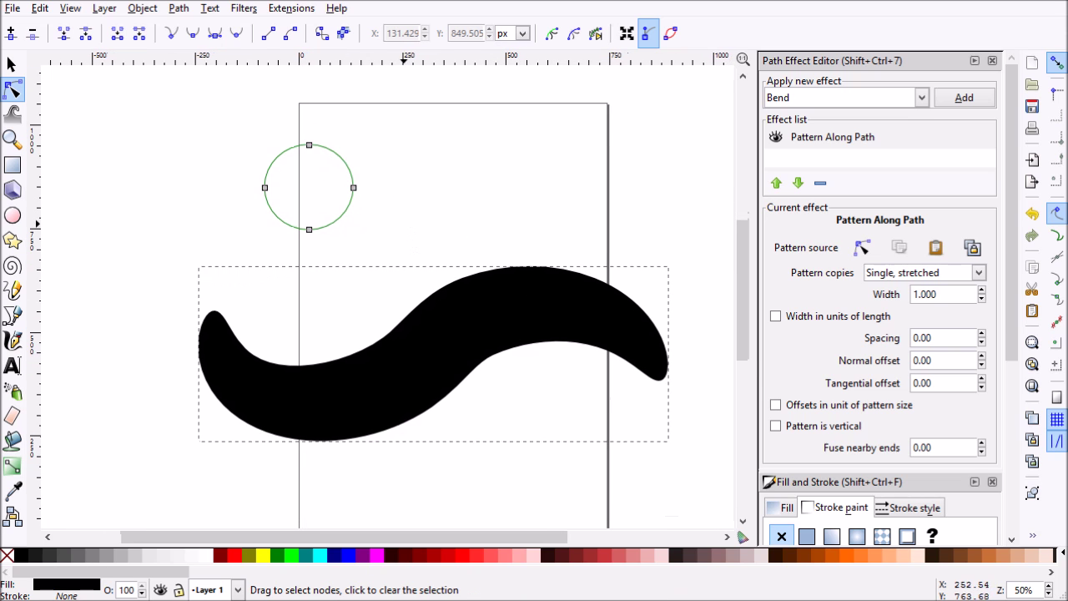
pyautogui.click(354, 189)
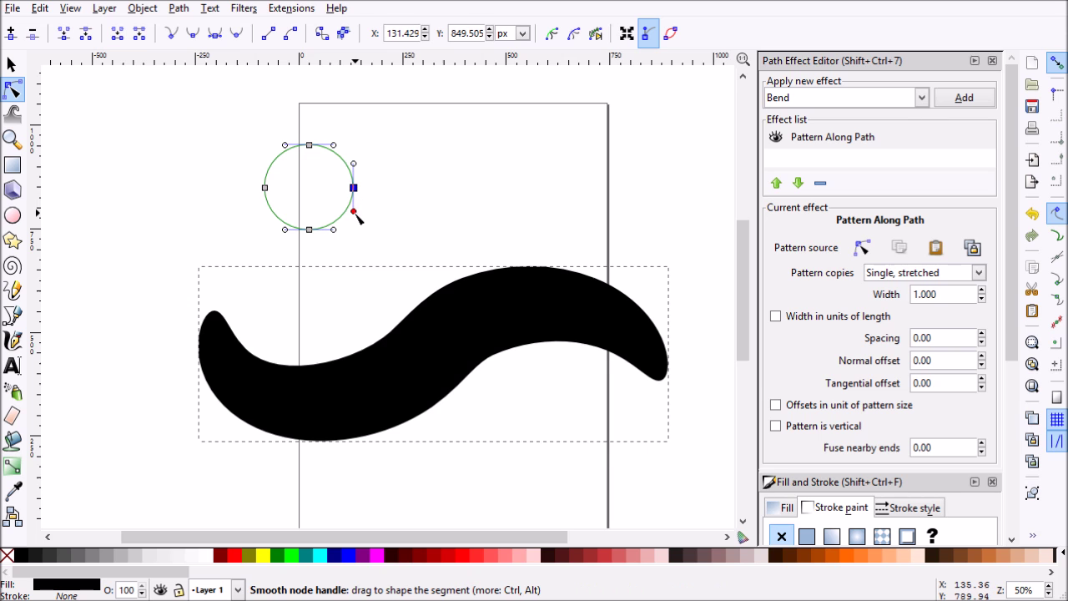
pyautogui.moveTo(354, 213); pyautogui.dragTo(349, 255)
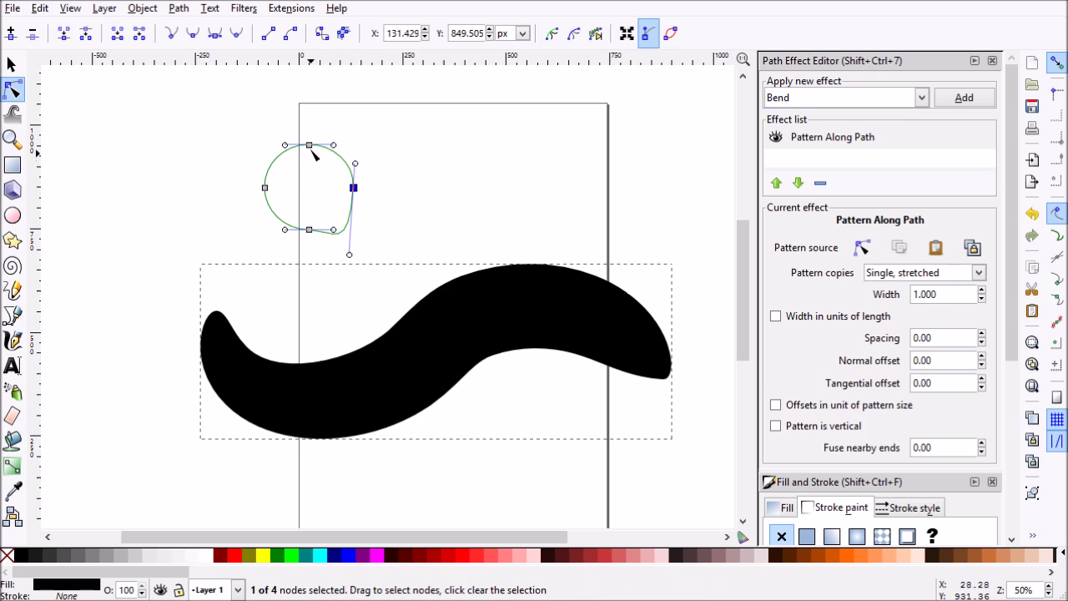
pyautogui.moveTo(307, 139); pyautogui.dragTo(298, 108)
pyautogui.moveTo(264, 189); pyautogui.dragTo(332, 181)
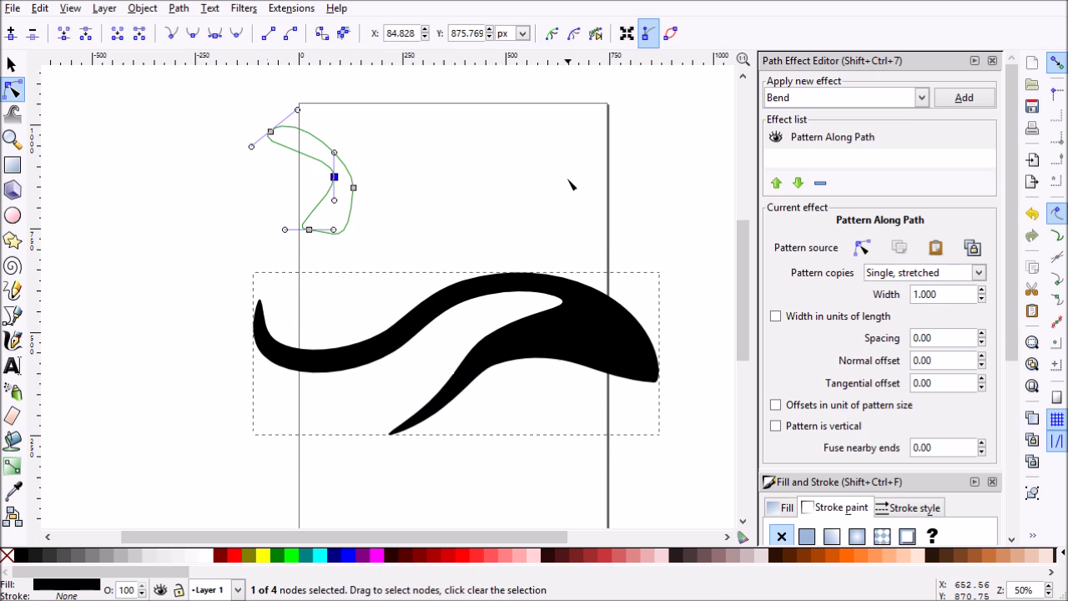
pyautogui.click(512, 224)
pyautogui.moveTo(649, 220); pyautogui.dragTo(613, 210)
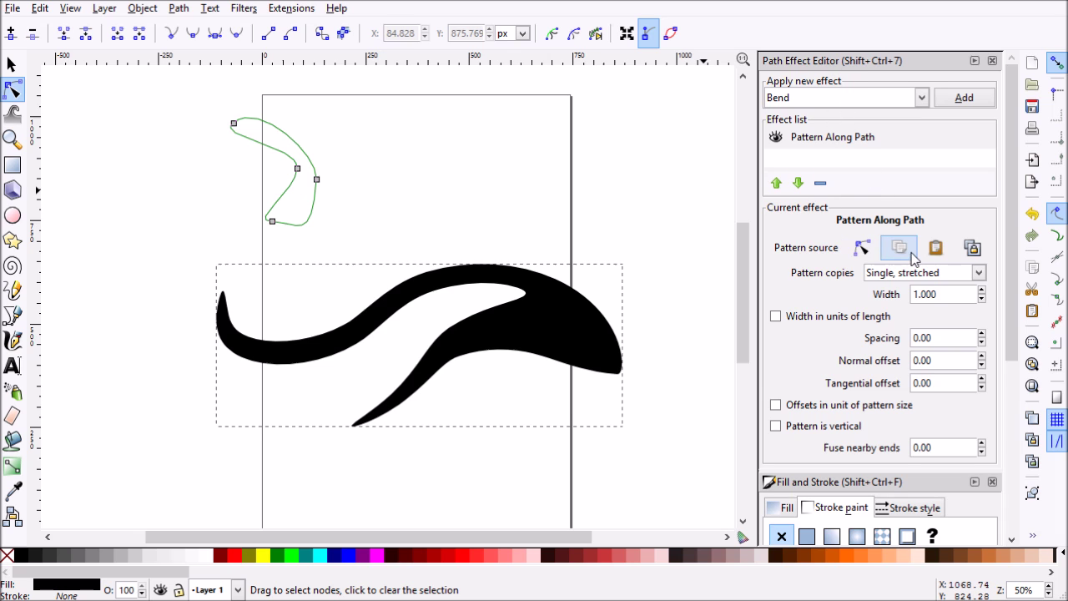
pyautogui.click(921, 97)
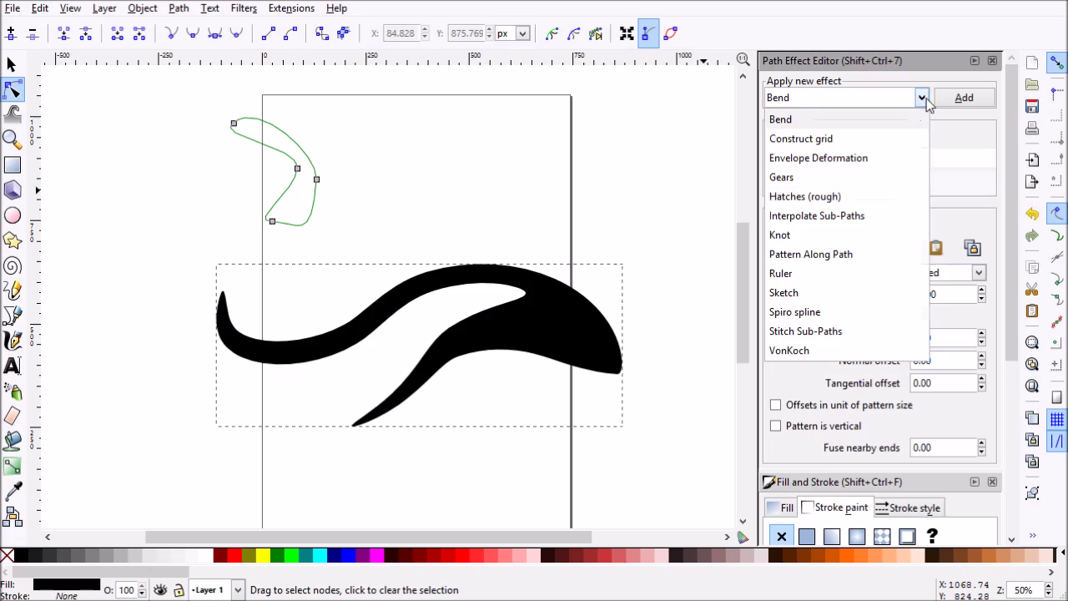
pyautogui.click(925, 98)
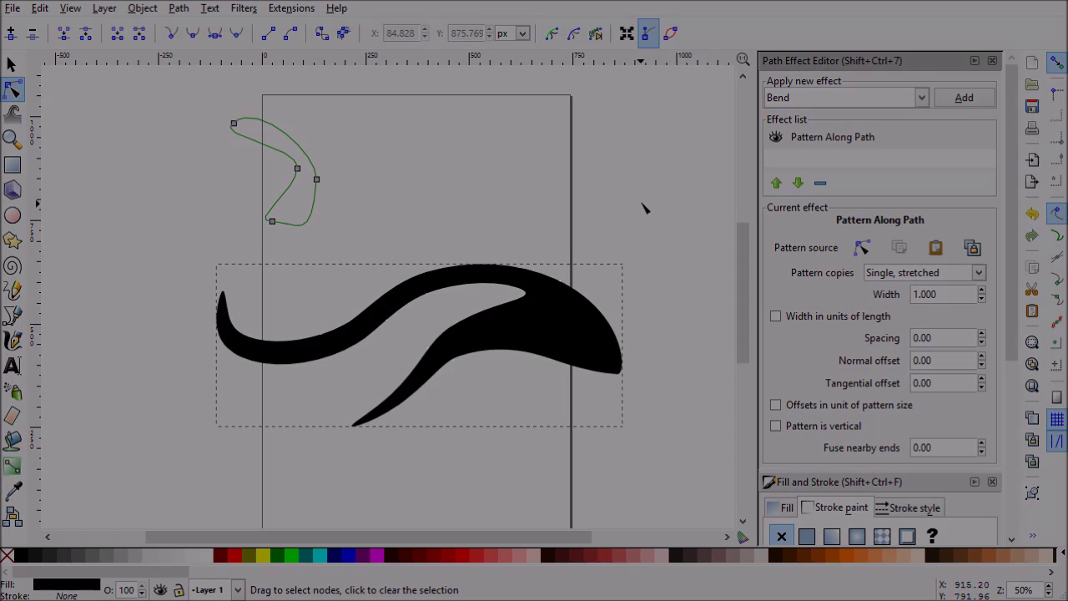